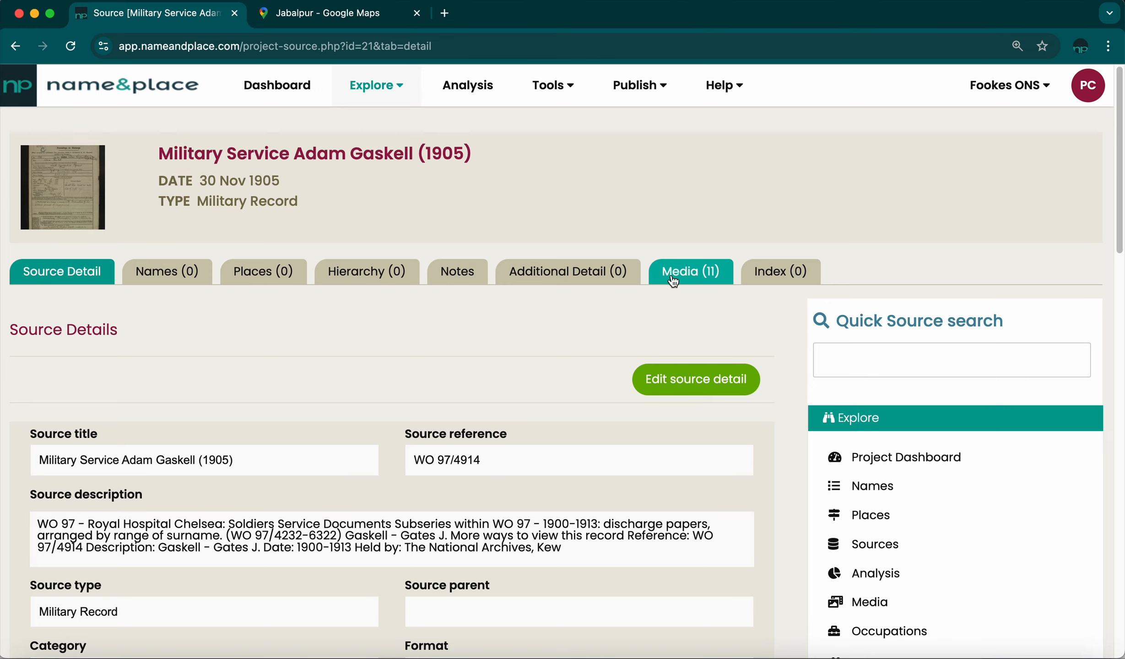
Look through the images attached to the military service source and return to its source details
{"action": "left_click", "coordinate": [684, 274]}
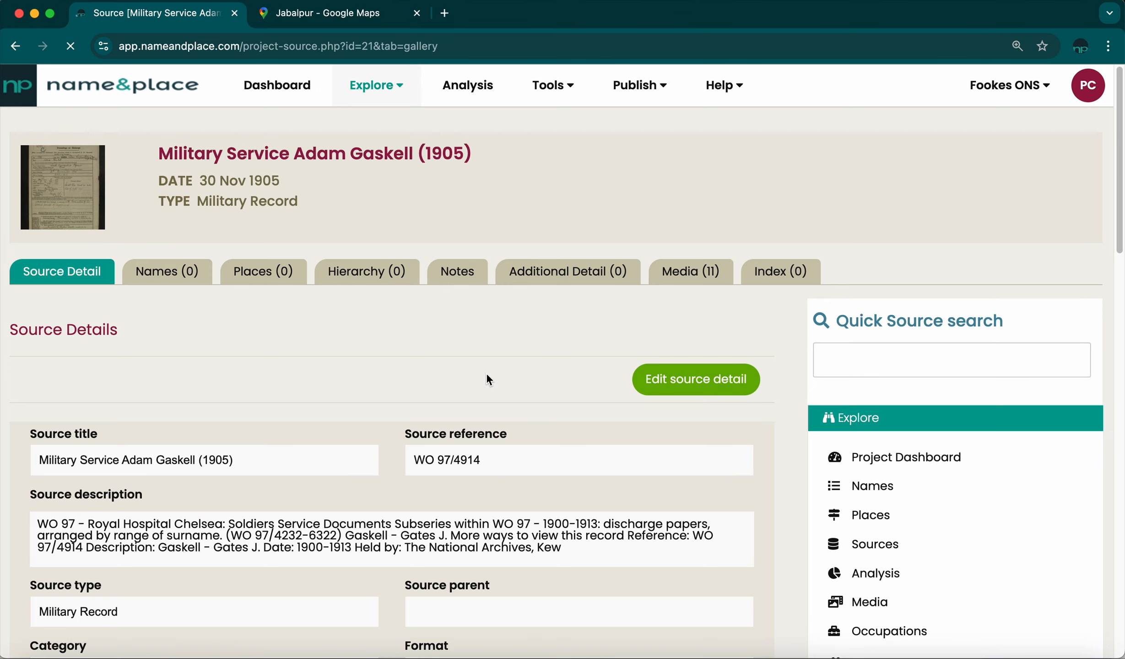
{"action": "scroll", "coordinate": [490, 385], "scroll_direction": "down", "scroll_amount": 5}
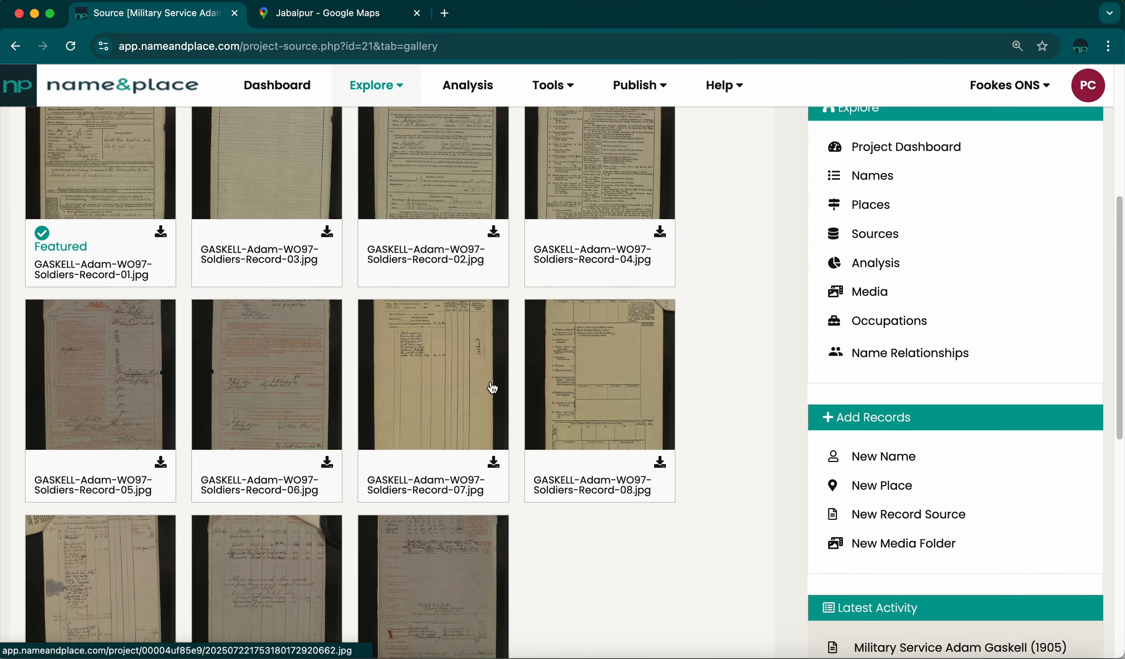
{"action": "scroll", "coordinate": [492, 388], "scroll_direction": "up", "scroll_amount": 7}
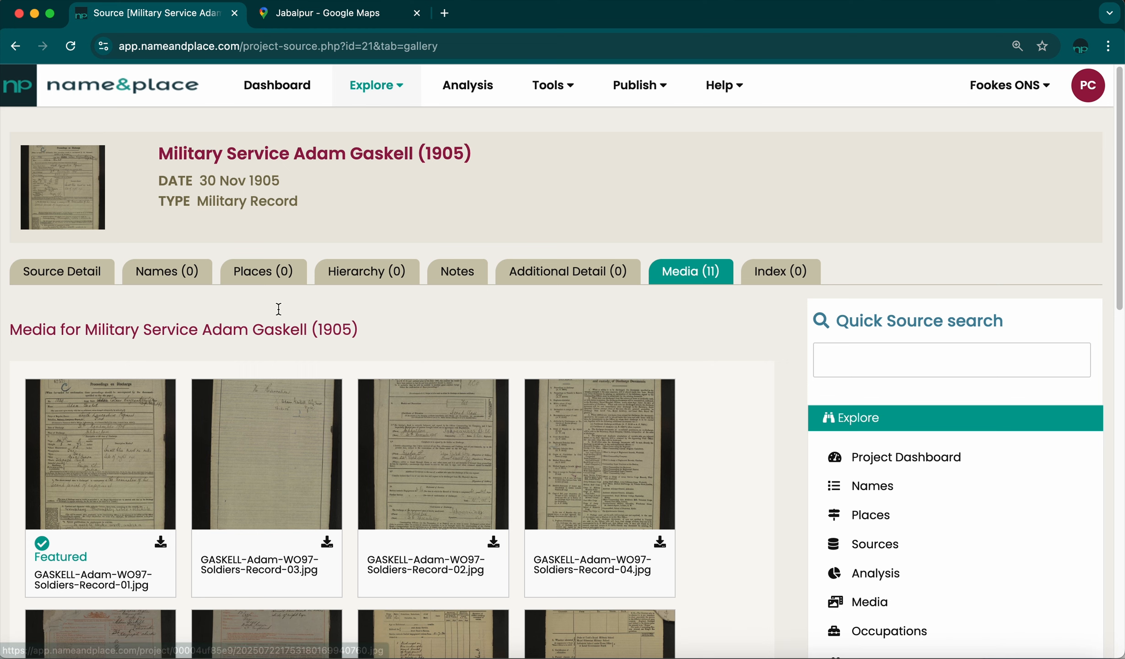
{"action": "left_click", "coordinate": [84, 279]}
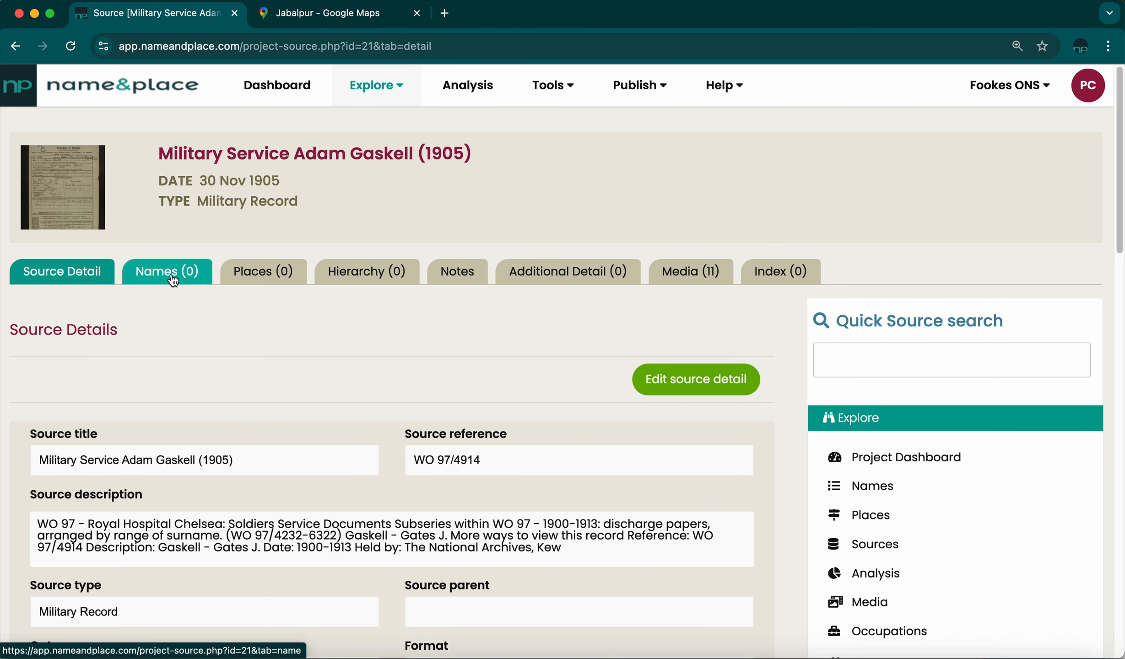
Add a name to the military service source, picking the existing record of the soldier it is titled after
{"action": "left_click", "coordinate": [173, 277]}
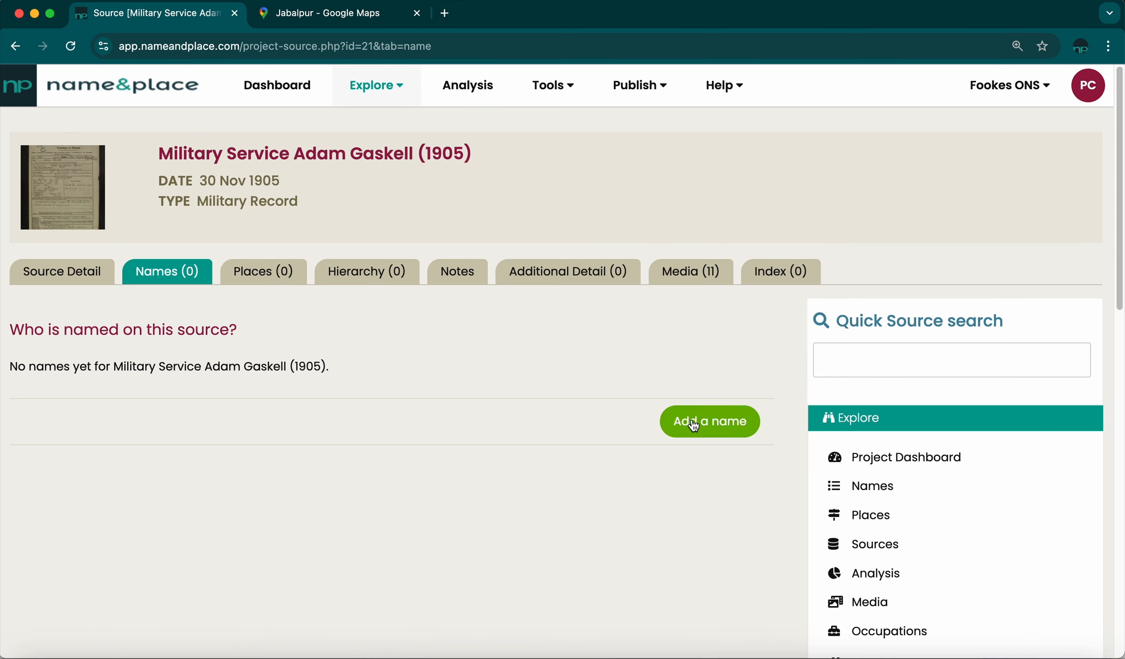
{"action": "left_click", "coordinate": [710, 423]}
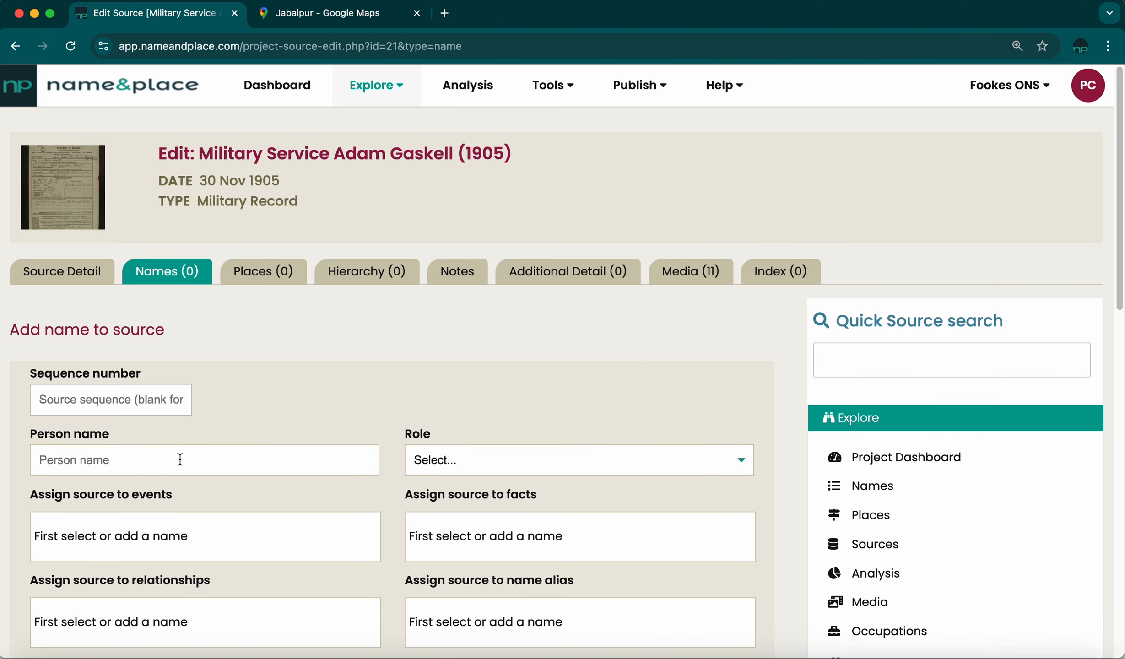
{"action": "left_click", "coordinate": [115, 466]}
{"action": "type", "text": "A"}
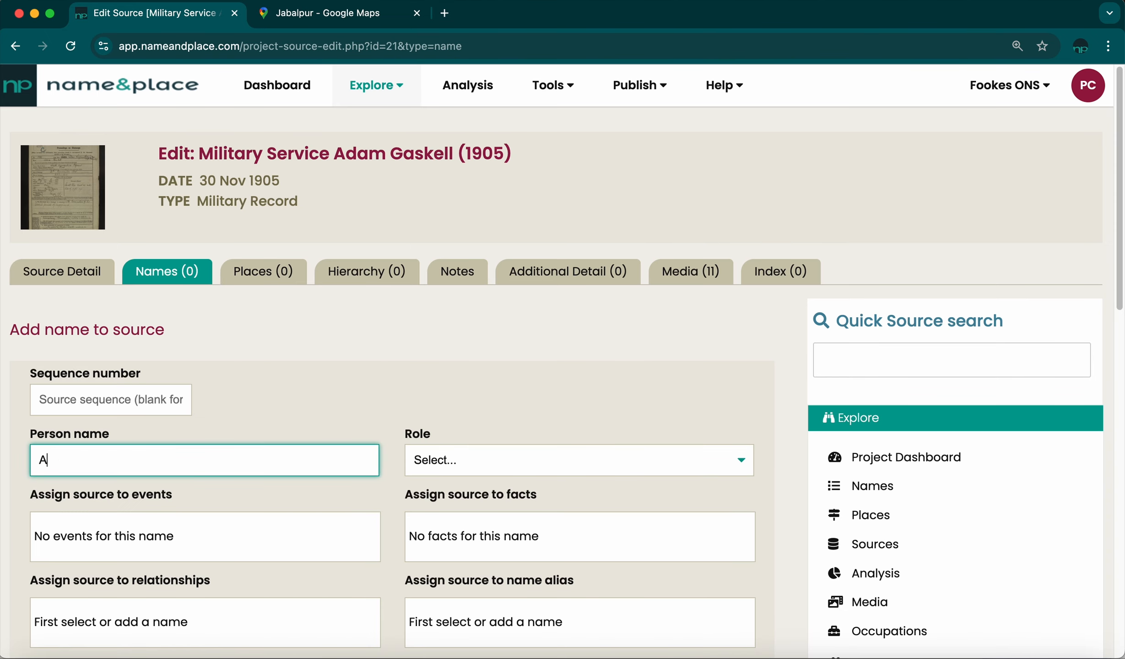
{"action": "type", "text": "dam Gas"}
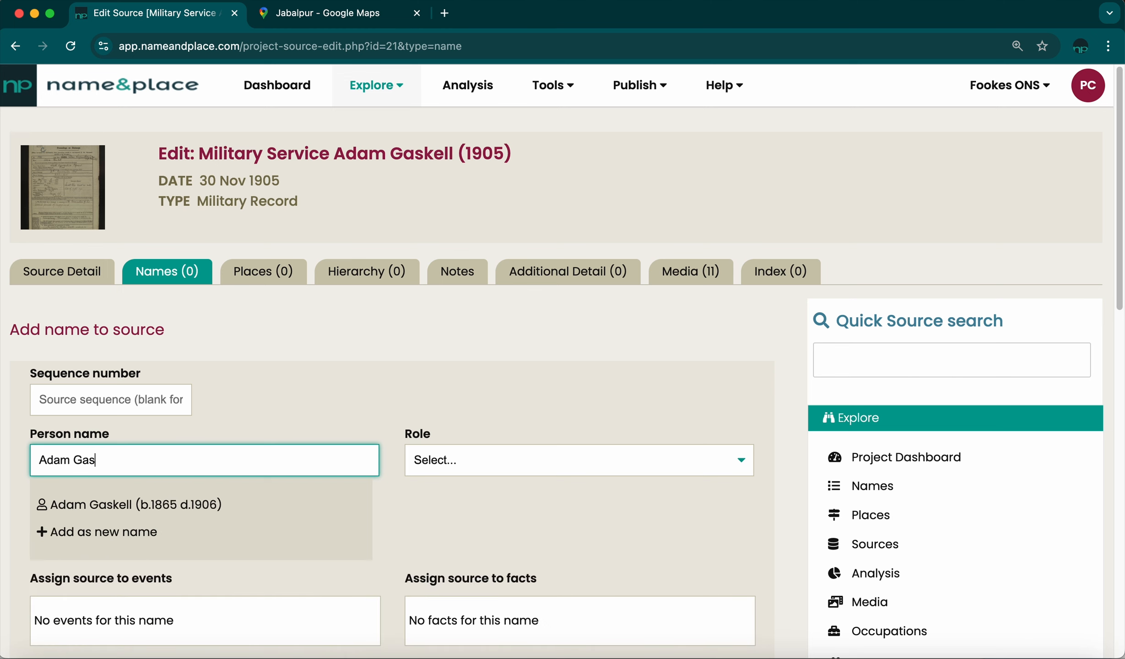
{"action": "type", "text": "k"}
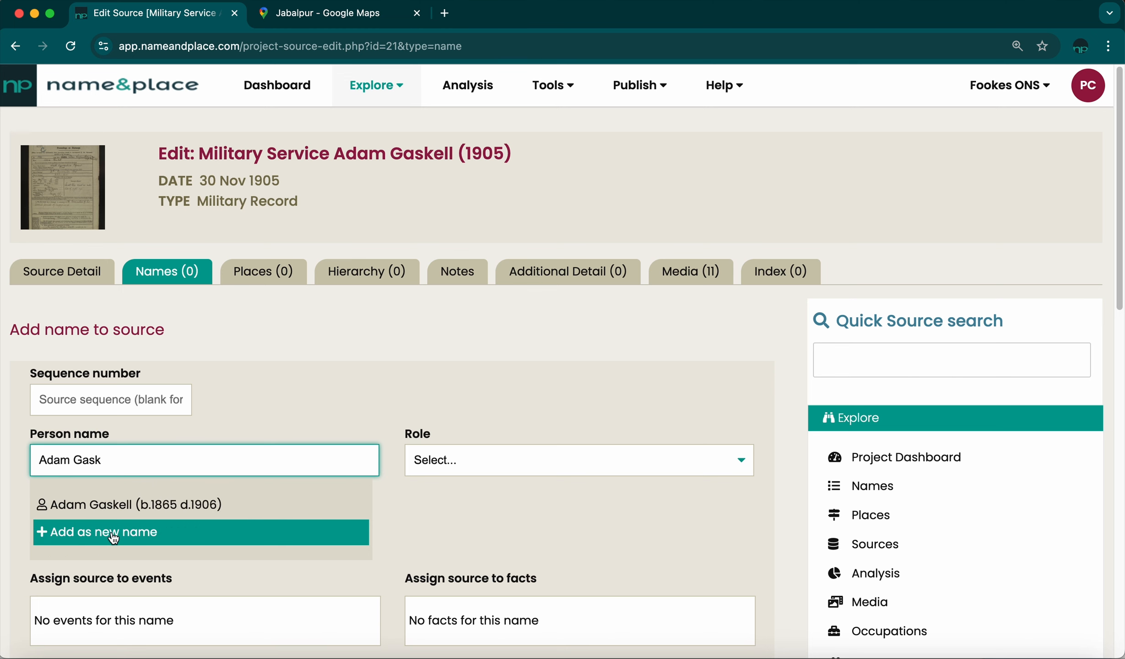
{"action": "left_click", "coordinate": [151, 513]}
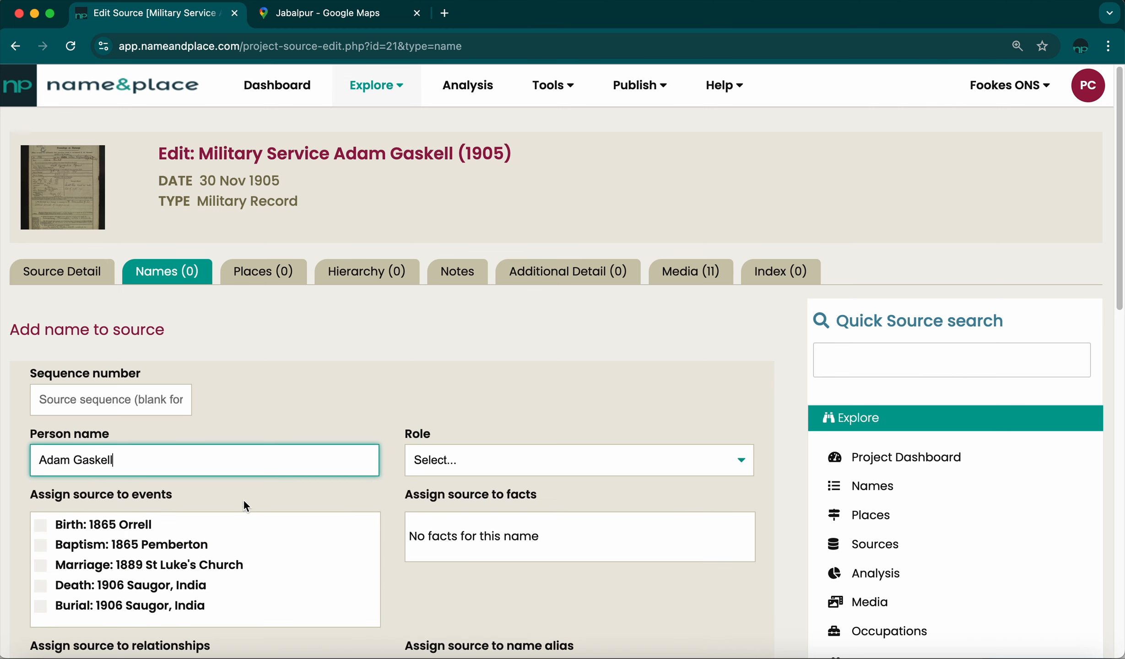
Give the soldier the role Listed on the source and save the name entry
{"action": "left_click", "coordinate": [480, 462]}
{"action": "left_click", "coordinate": [479, 481]}
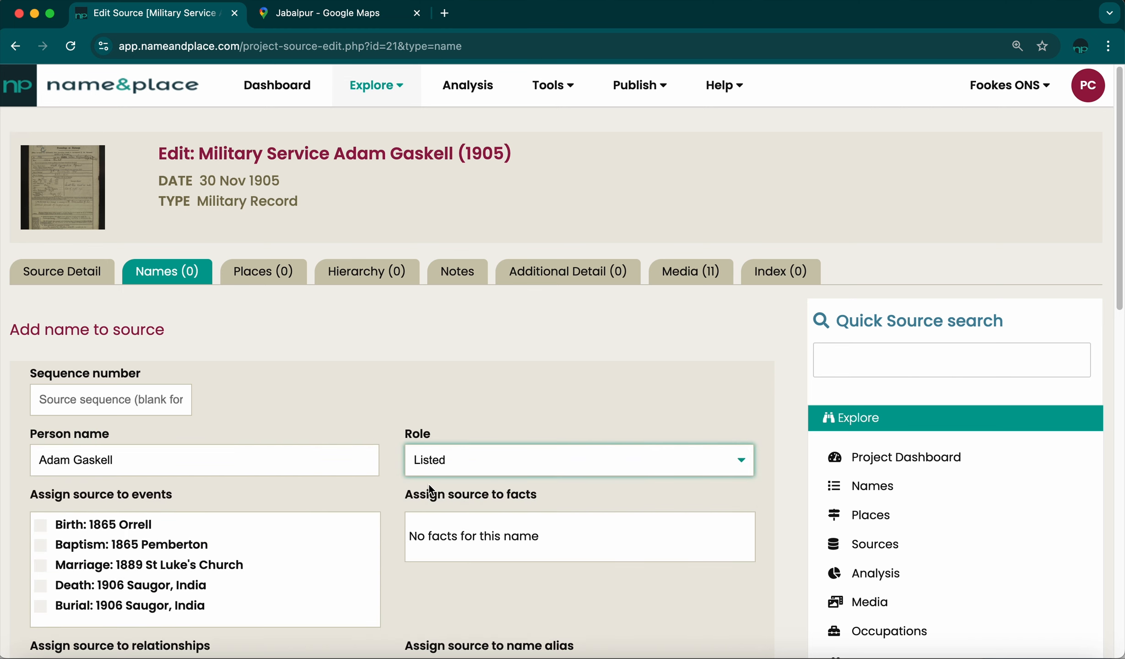
{"action": "scroll", "coordinate": [387, 488], "scroll_direction": "down", "scroll_amount": 3}
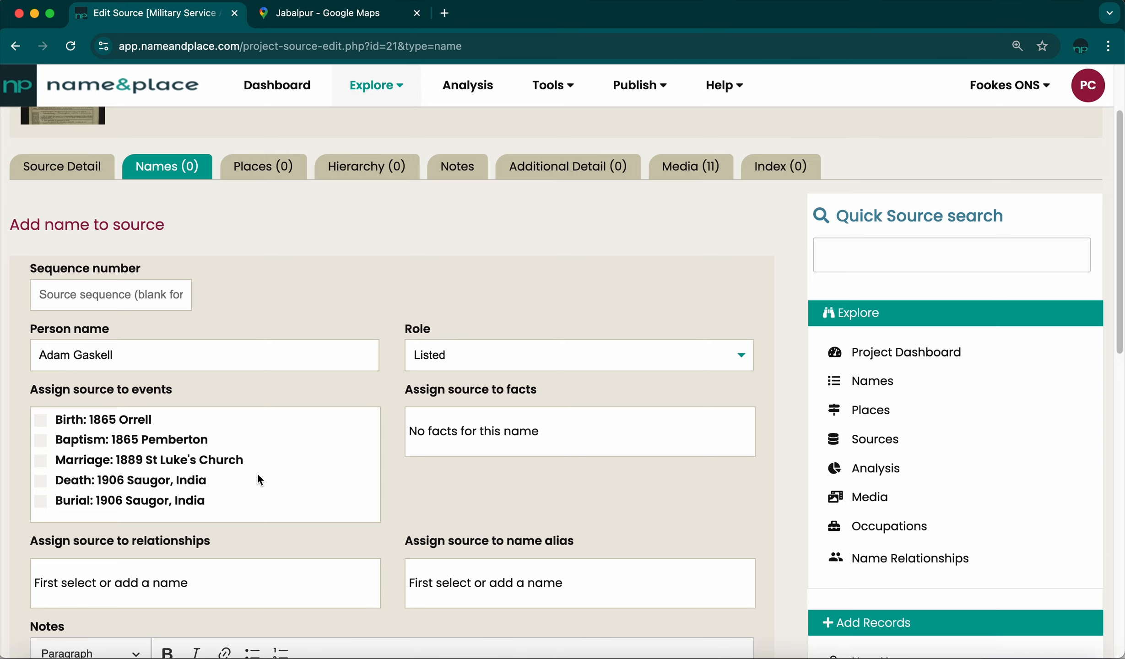
{"action": "scroll", "coordinate": [336, 559], "scroll_direction": "down", "scroll_amount": 1}
{"action": "scroll", "coordinate": [334, 555], "scroll_direction": "down", "scroll_amount": 5}
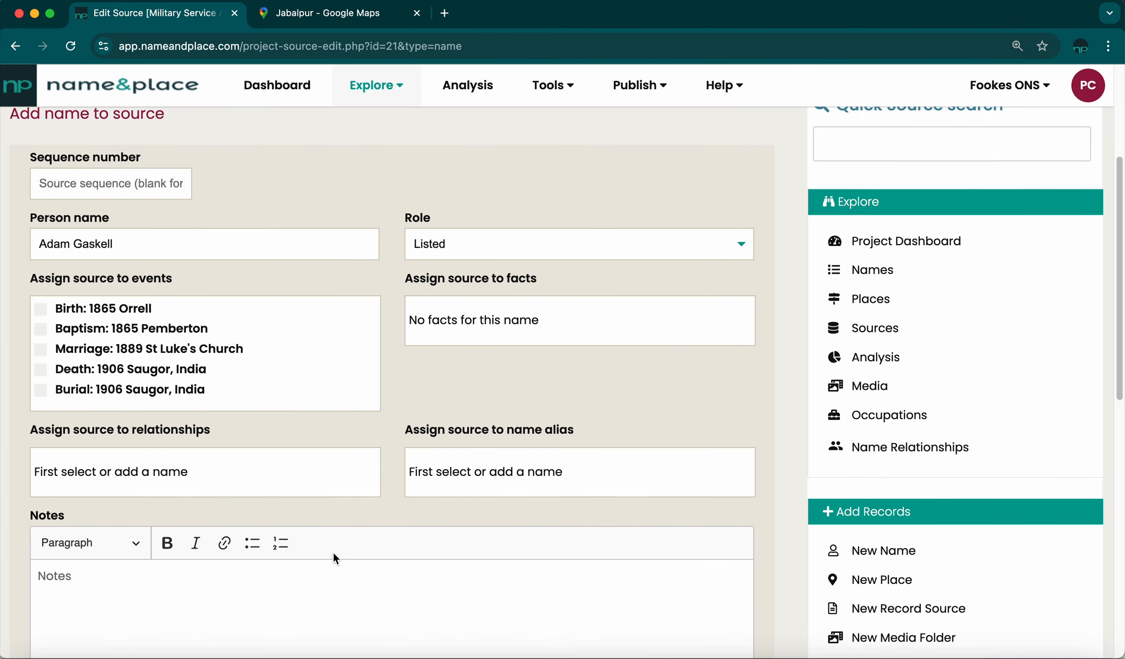
{"action": "scroll", "coordinate": [335, 559], "scroll_direction": "down", "scroll_amount": 7}
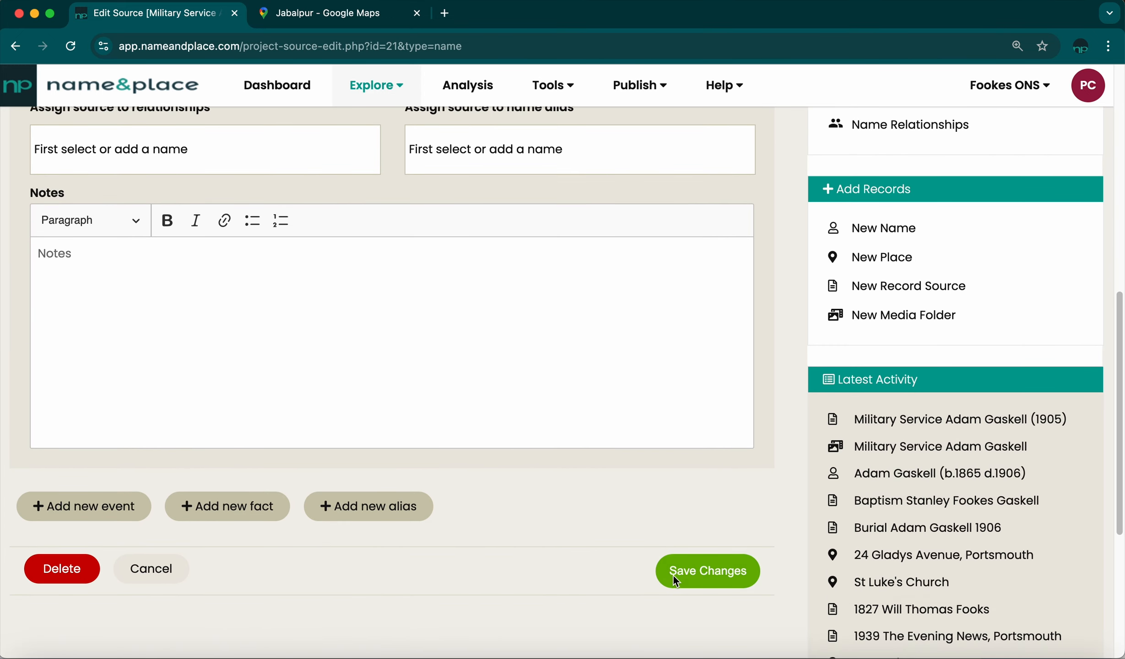
{"action": "left_click", "coordinate": [690, 575]}
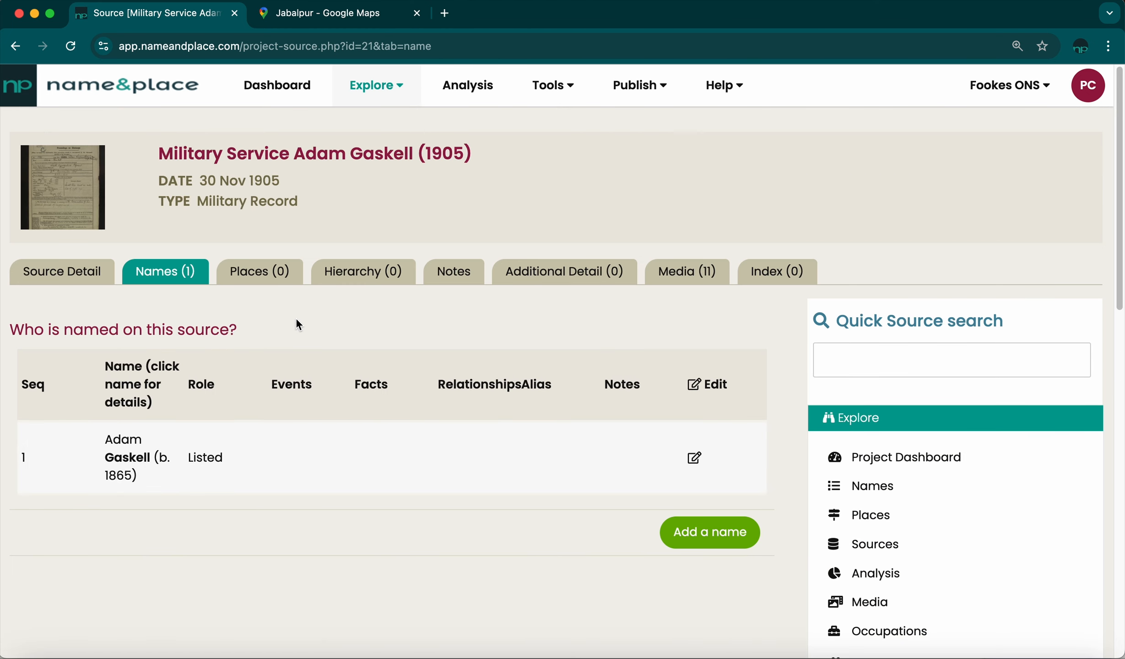
Open the soldier's own record from the source's names list and start a new fact there
{"action": "left_click", "coordinate": [694, 458]}
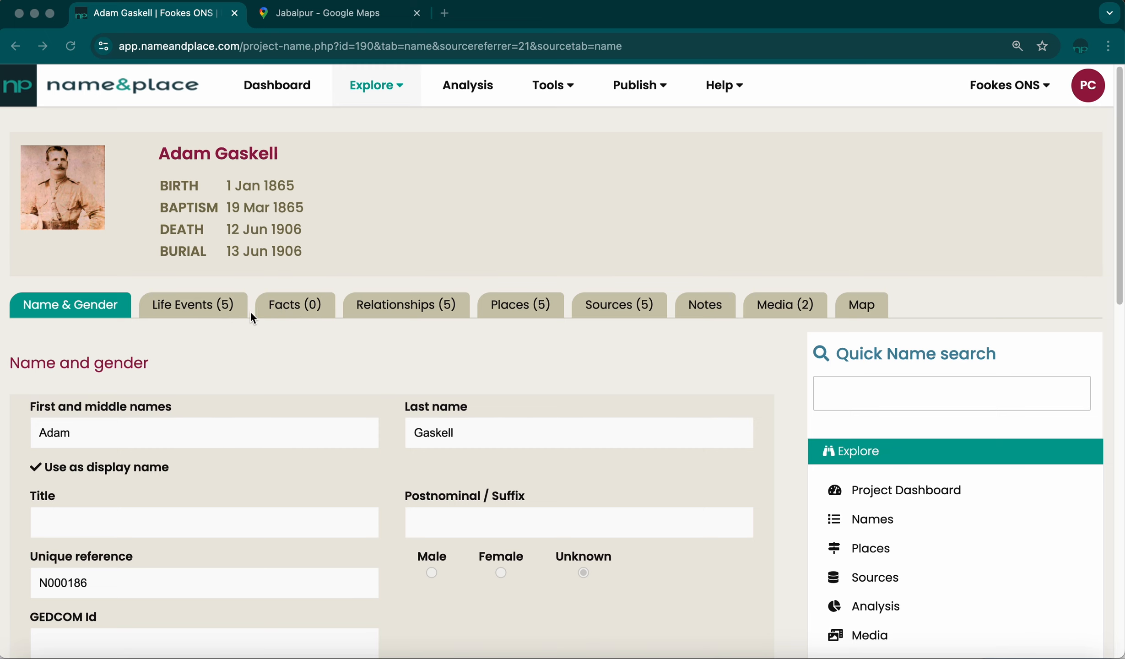
{"action": "left_click", "coordinate": [290, 310]}
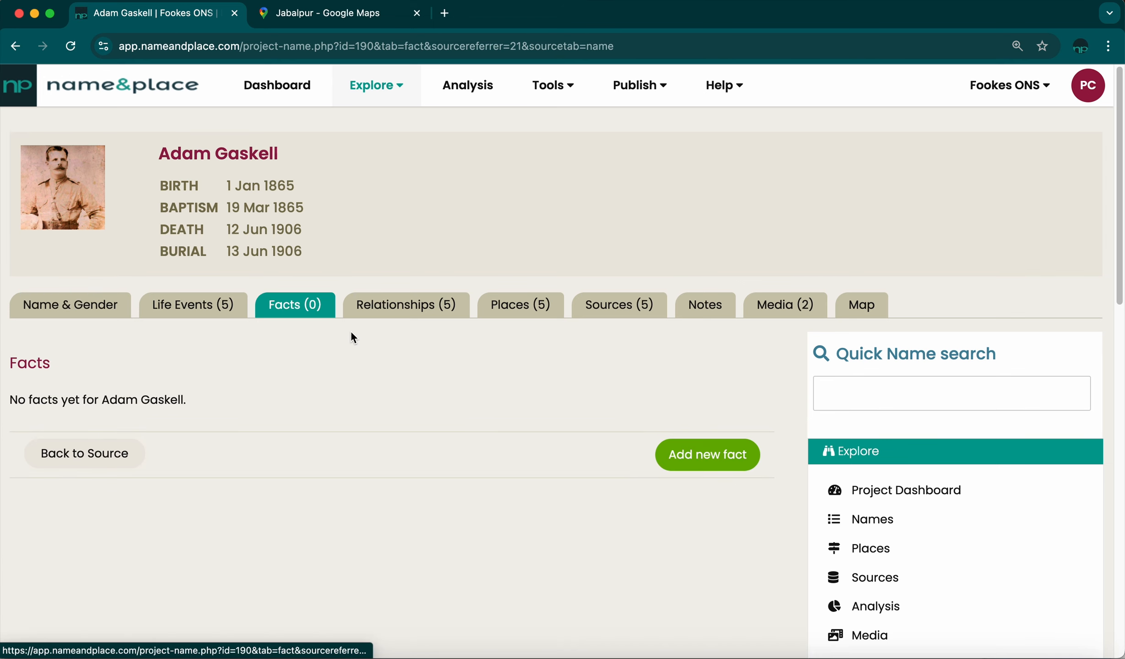
{"action": "left_click", "coordinate": [701, 457]}
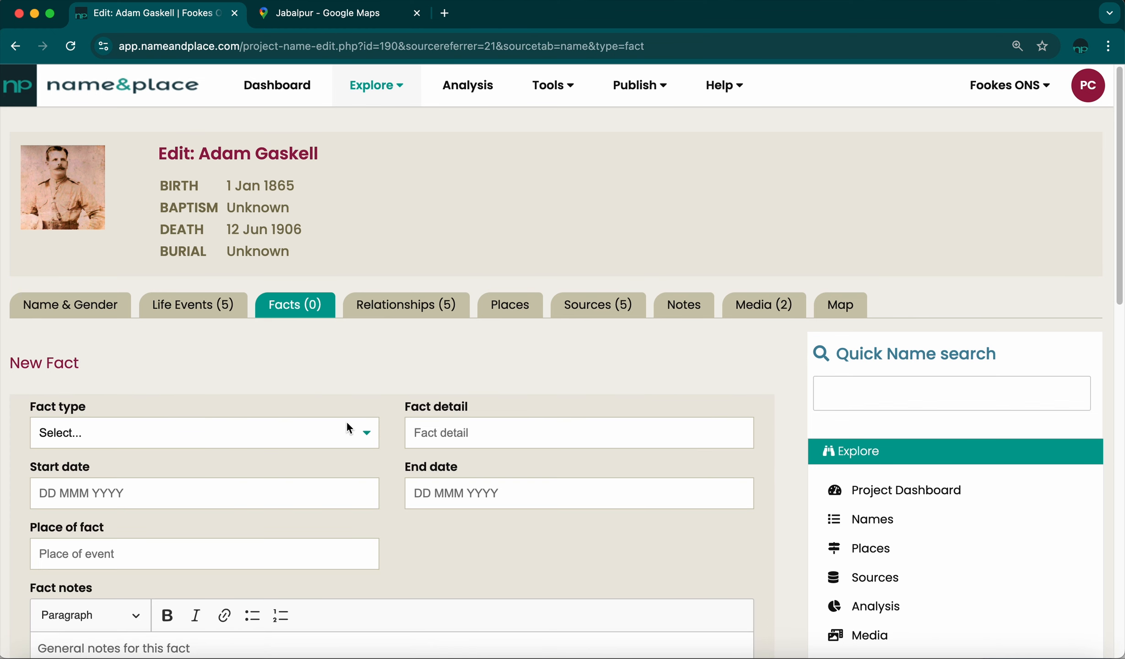
Set the new fact's type to Height, its detail to 5 feet 7.5 inches and its start date to 30 Nov 1905
{"action": "left_click", "coordinate": [311, 433]}
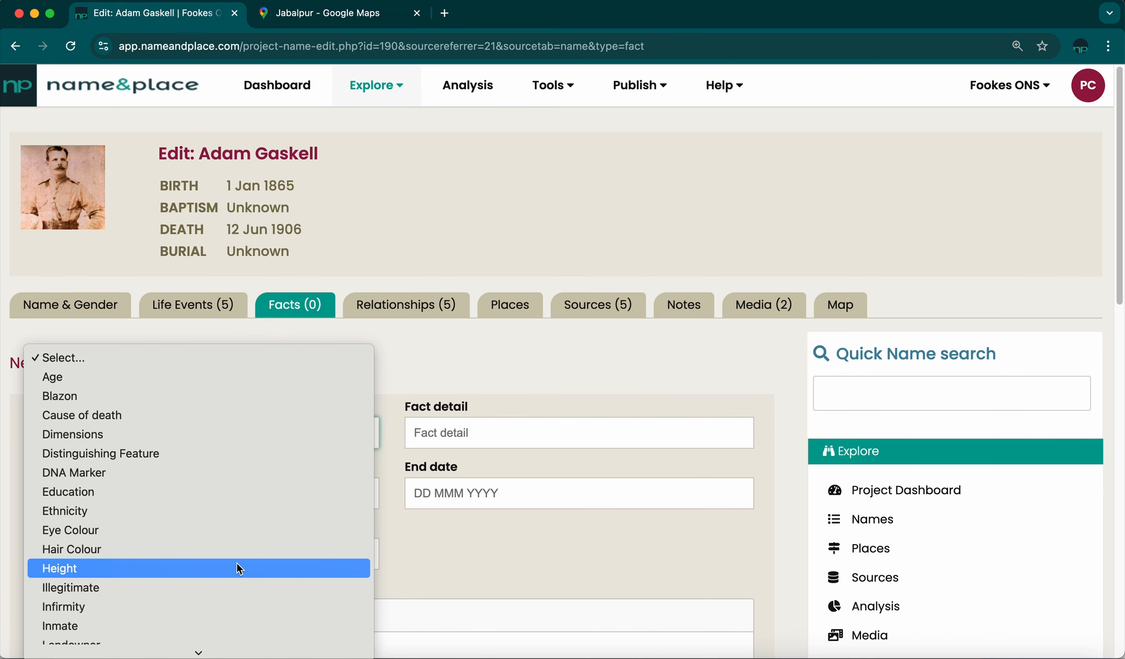
{"action": "left_click", "coordinate": [237, 562]}
{"action": "left_click", "coordinate": [460, 440]}
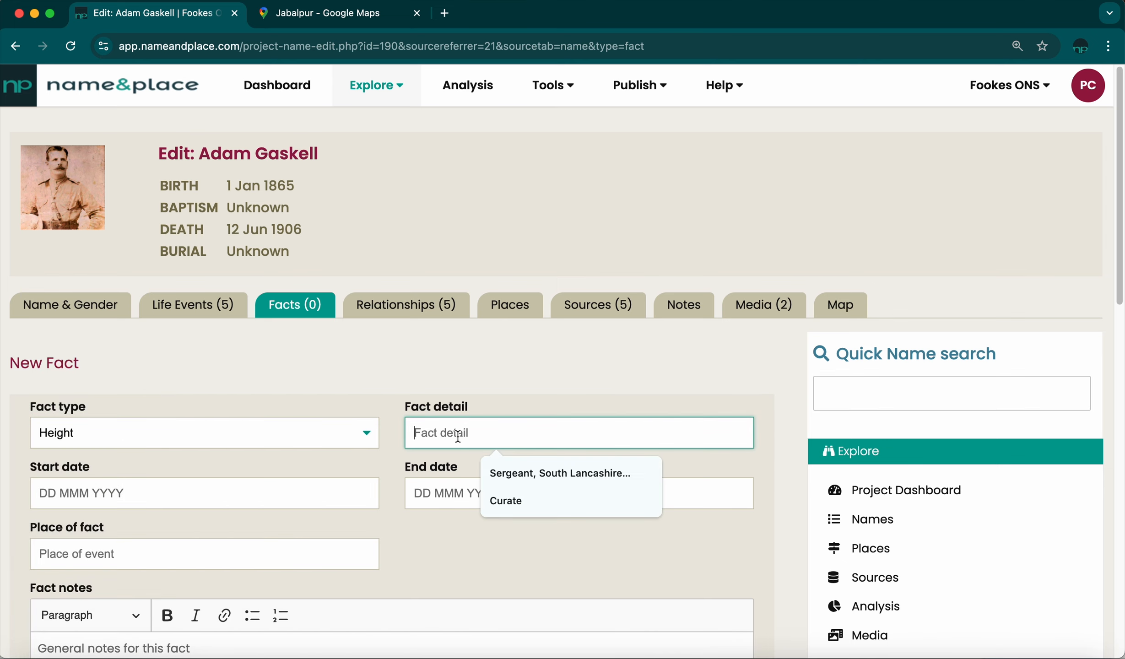
{"action": "type", "text": "5"}
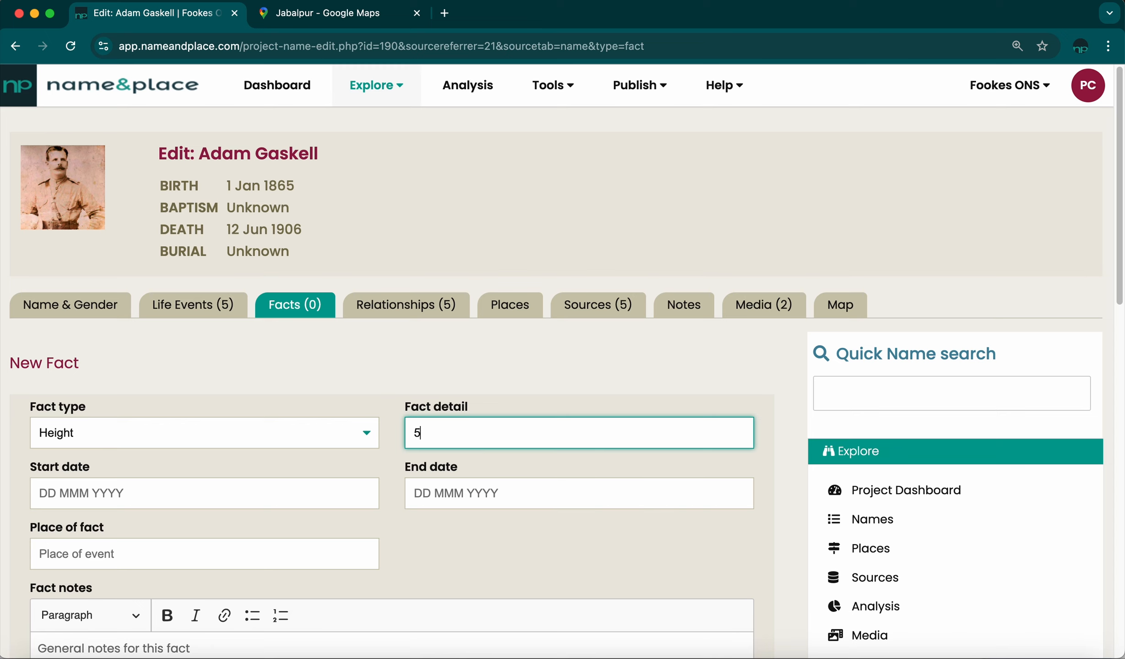
{"action": "type", "text": " feet 7.5 inches"}
{"action": "key", "text": "Tab"}
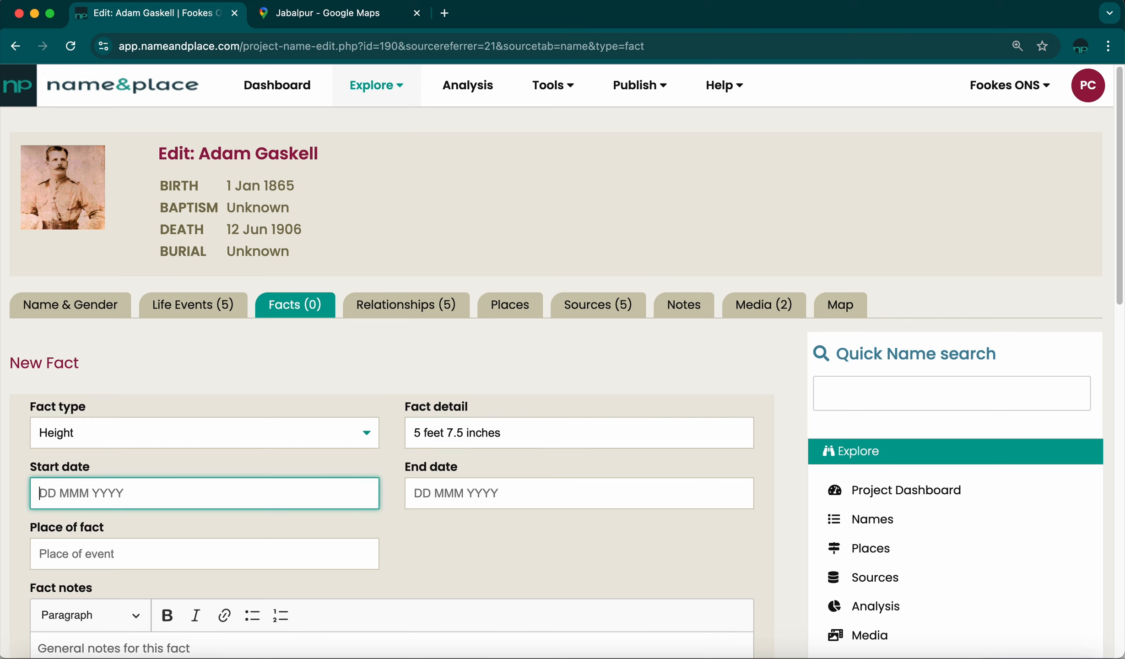
{"action": "type", "text": "30 Nov 1905"}
{"action": "key", "text": "Tab"}
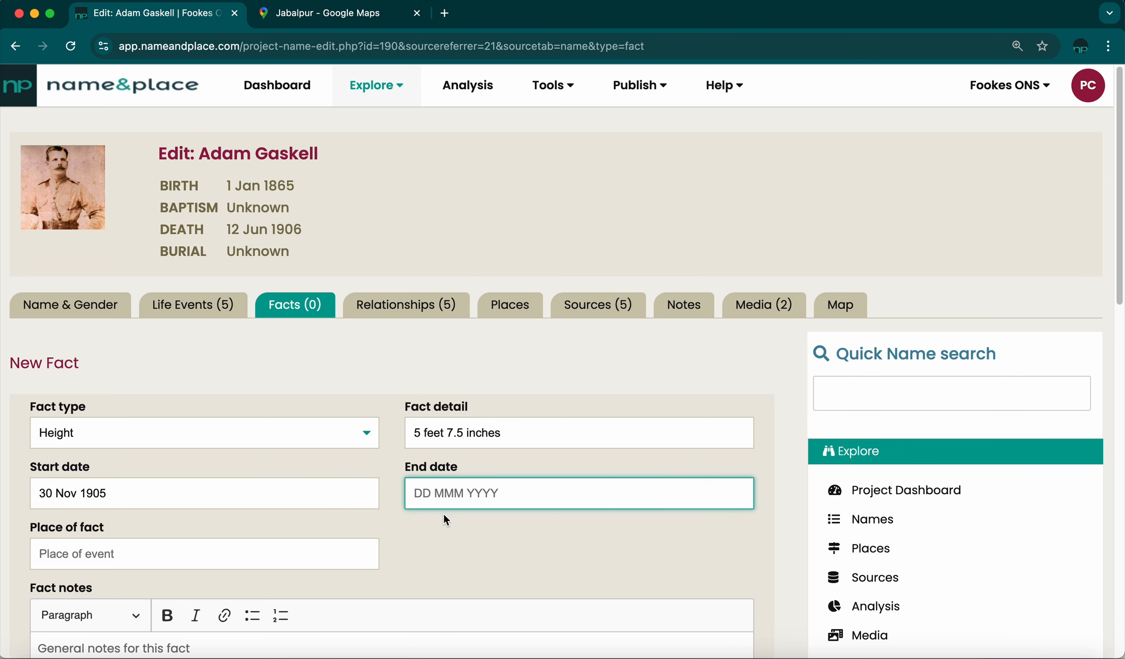
Set the height fact's place to the existing place Jabalpur and save the fact
{"action": "left_click", "coordinate": [206, 556]}
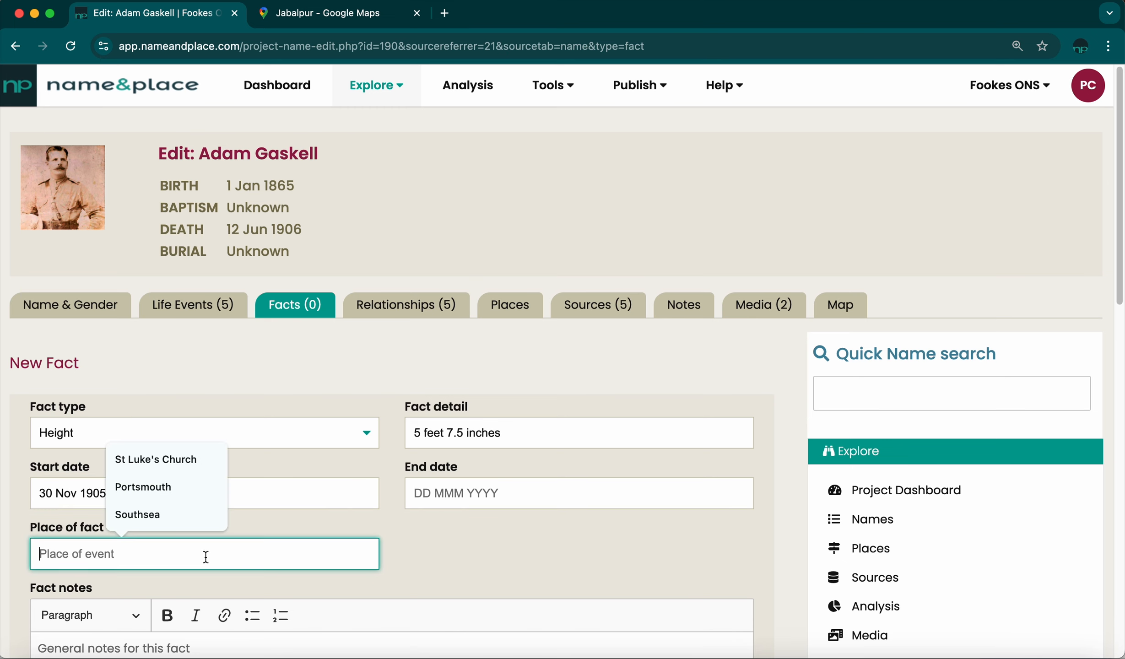
{"action": "type", "text": "Jub"}
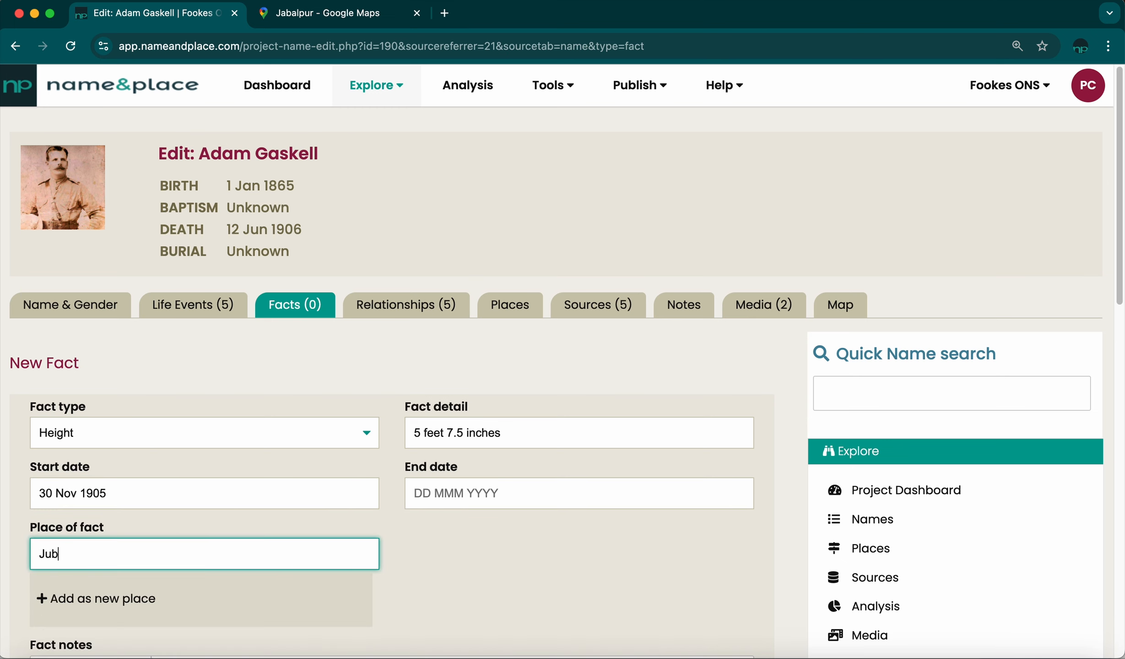
{"action": "type", "text": "b"}
{"action": "key", "text": "BackSpace"}
{"action": "type", "text": "ul"}
{"action": "key", "text": "BackSpace"}
{"action": "key", "text": "BackSpace"}
{"action": "key", "text": "BackSpace"}
{"action": "key", "text": "BackSpace"}
{"action": "type", "text": "abal"}
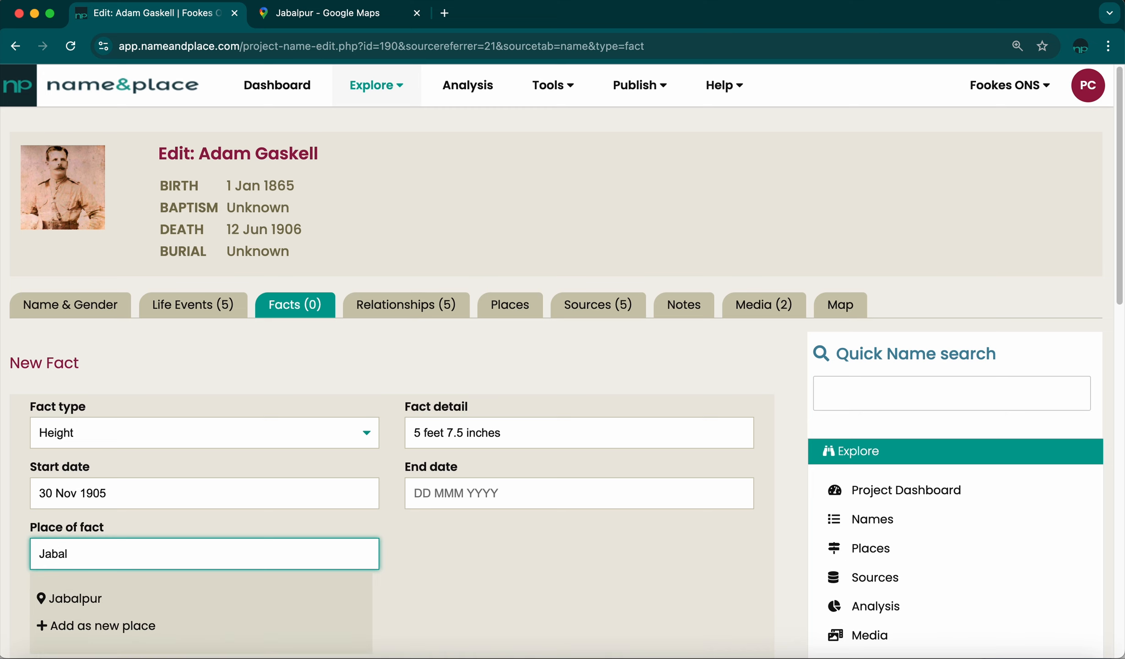
{"action": "key", "text": "Down"}
{"action": "key", "text": "Return"}
{"action": "scroll", "coordinate": [467, 557], "scroll_direction": "down", "scroll_amount": 6}
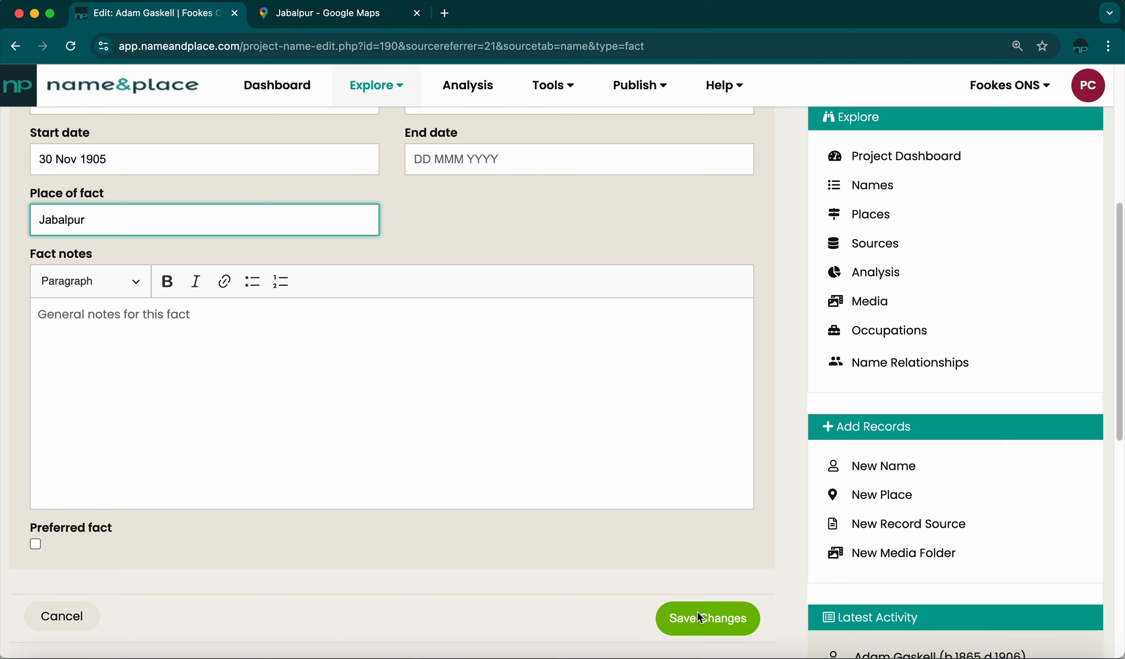
{"action": "left_click", "coordinate": [697, 611]}
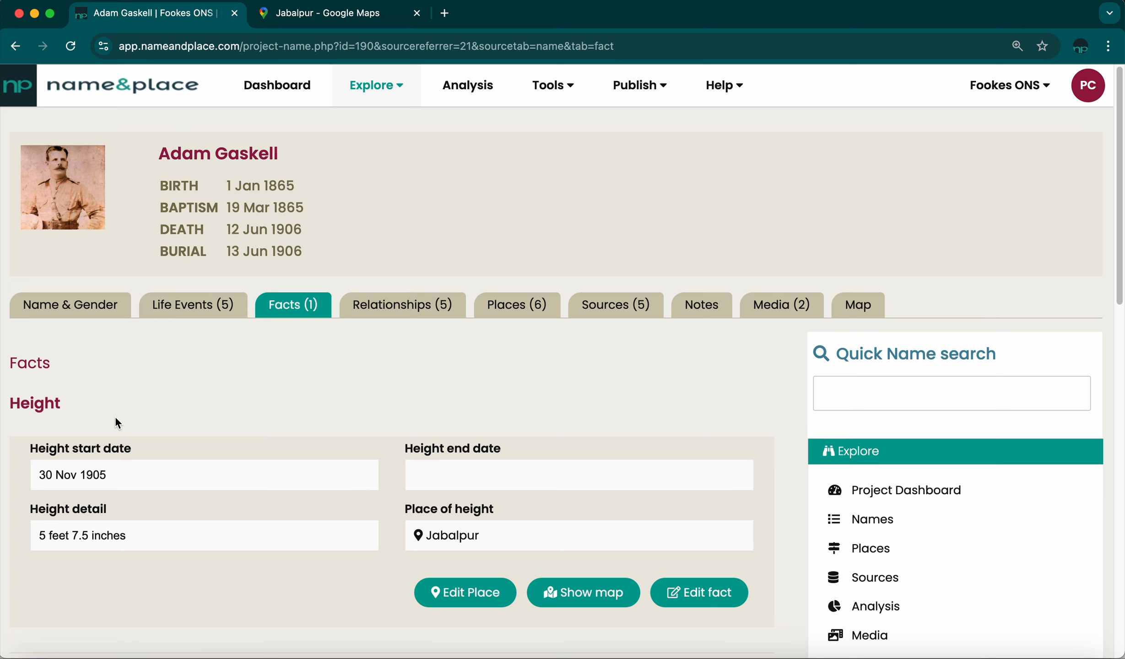
Open the 1905 military service entry in the soldier's list of sources for editing
{"action": "left_click", "coordinate": [607, 311]}
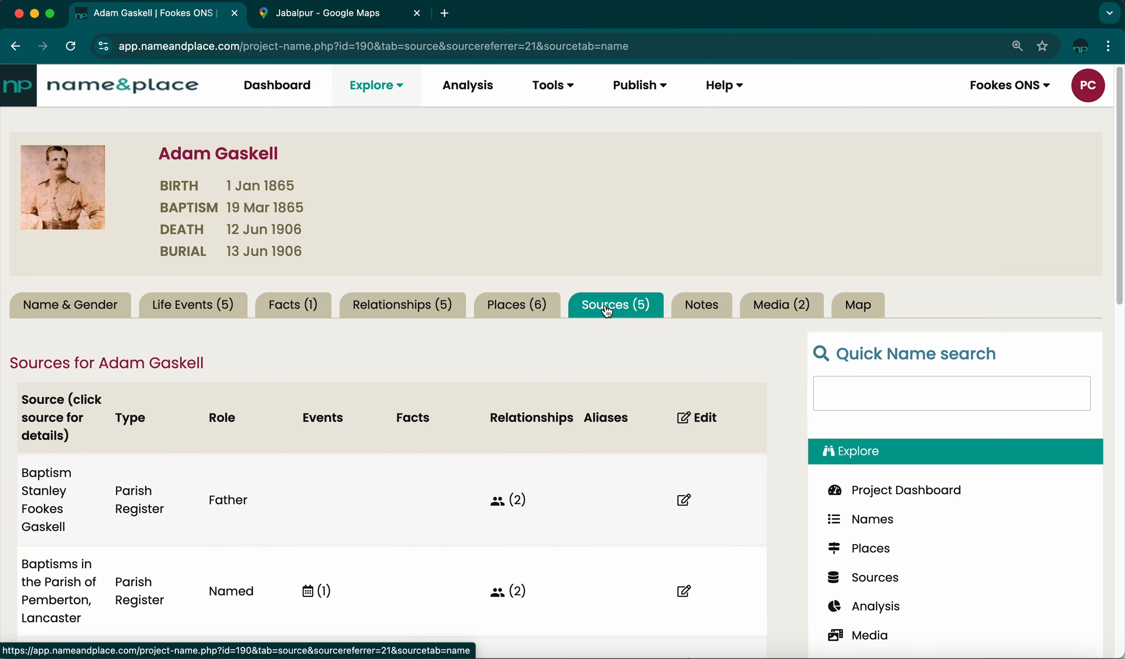
{"action": "scroll", "coordinate": [616, 353], "scroll_direction": "down", "scroll_amount": 3}
{"action": "scroll", "coordinate": [614, 350], "scroll_direction": "down", "scroll_amount": 5}
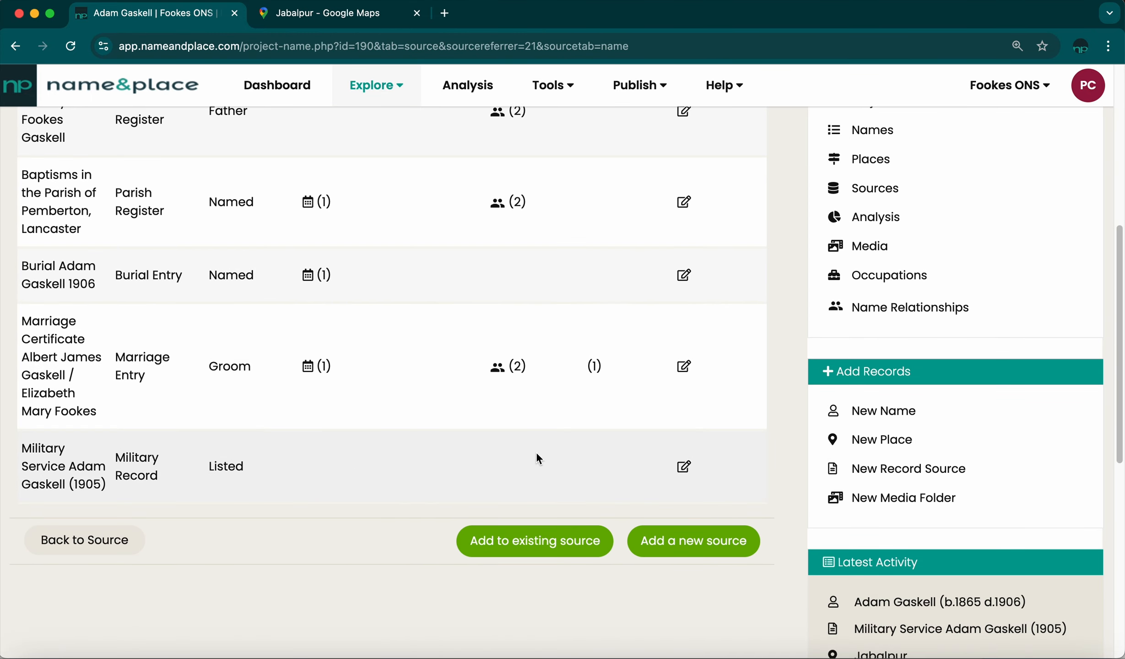
{"action": "scroll", "coordinate": [659, 288], "scroll_direction": "up", "scroll_amount": 3}
{"action": "scroll", "coordinate": [677, 283], "scroll_direction": "down", "scroll_amount": 2}
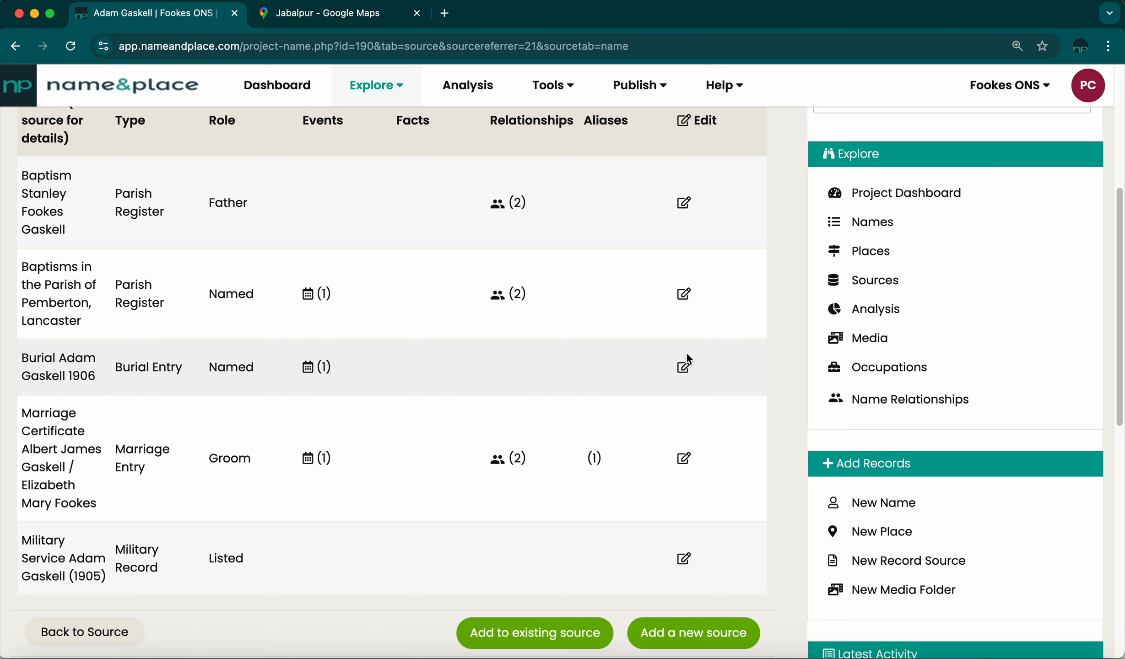
{"action": "left_click", "coordinate": [684, 562]}
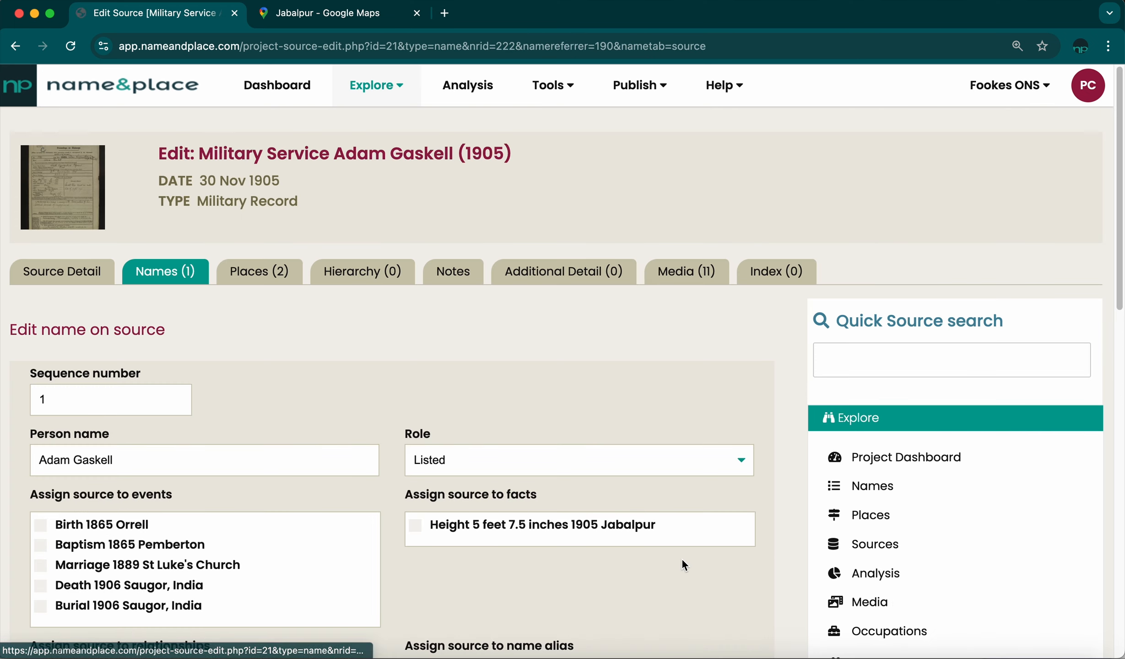
Assign the military service source to the soldier's Height fact (5 feet 7.5 inches, 1905, Jabalpur)
{"action": "scroll", "coordinate": [786, 477], "scroll_direction": "down", "scroll_amount": 5}
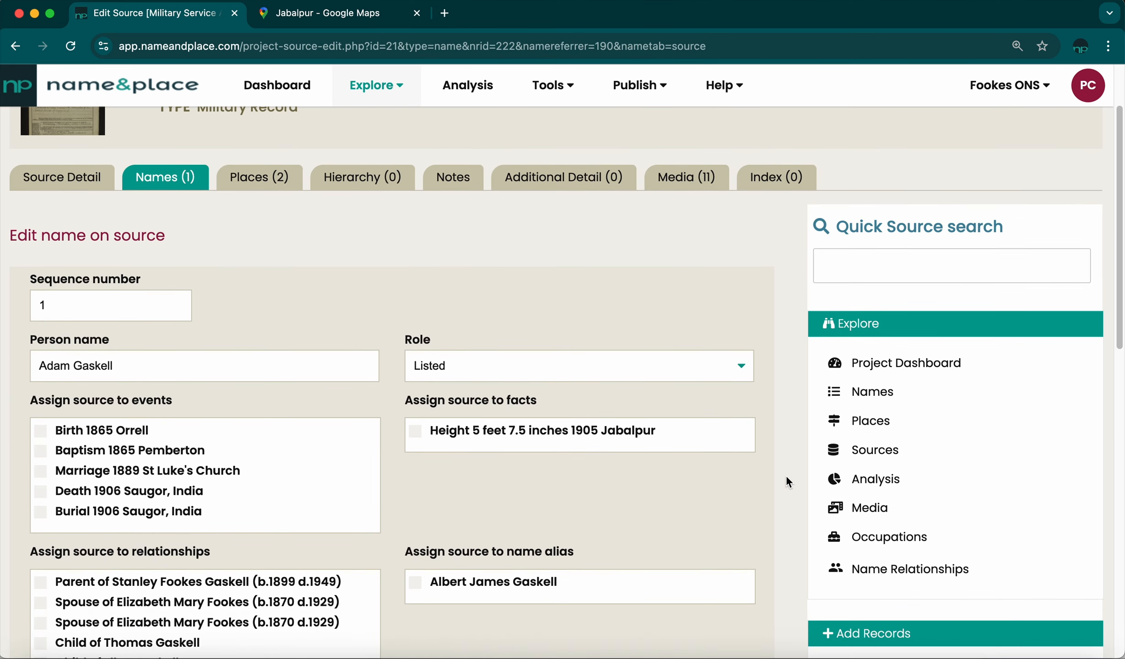
{"action": "scroll", "coordinate": [787, 480], "scroll_direction": "up", "scroll_amount": 1}
{"action": "scroll", "coordinate": [787, 480], "scroll_direction": "down", "scroll_amount": 3}
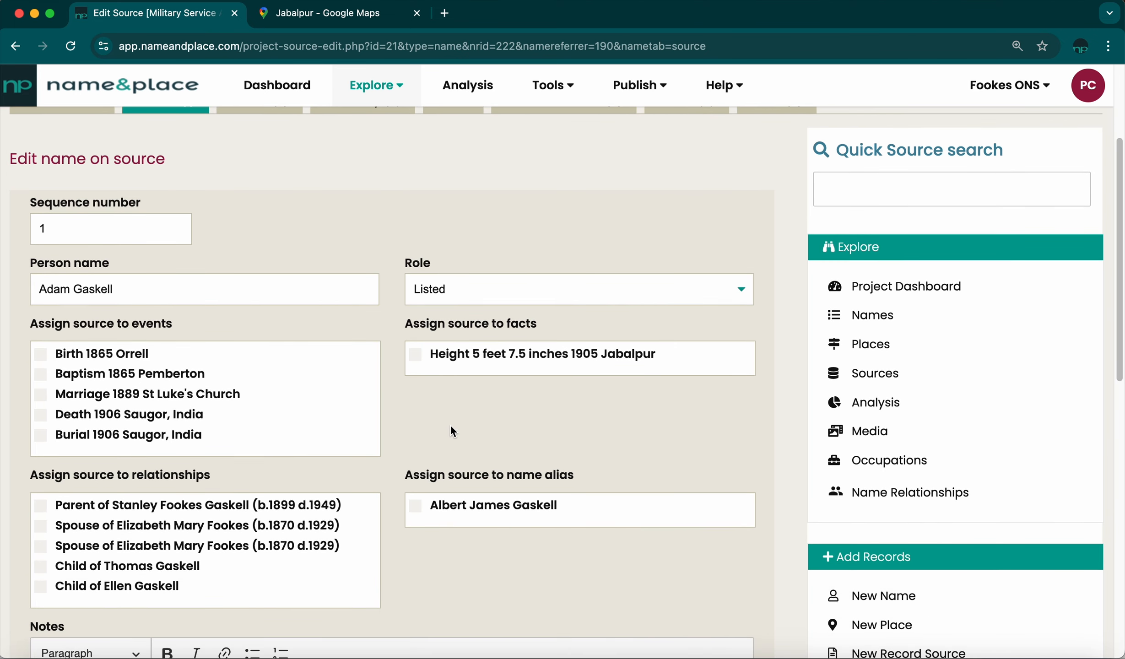
{"action": "left_click", "coordinate": [415, 356]}
{"action": "scroll", "coordinate": [403, 388], "scroll_direction": "up", "scroll_amount": 3}
{"action": "scroll", "coordinate": [403, 388], "scroll_direction": "down", "scroll_amount": 8}
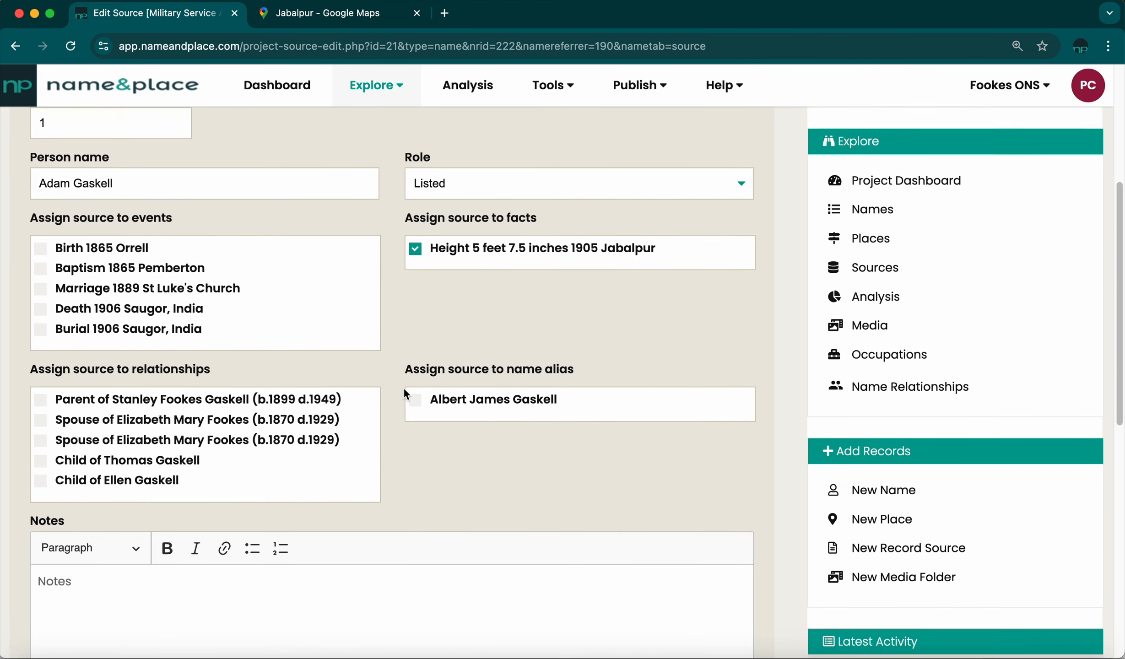
Save the source assignment and expand the facts linked to the soldier on the military service source
{"action": "scroll", "coordinate": [403, 387], "scroll_direction": "down", "scroll_amount": 5}
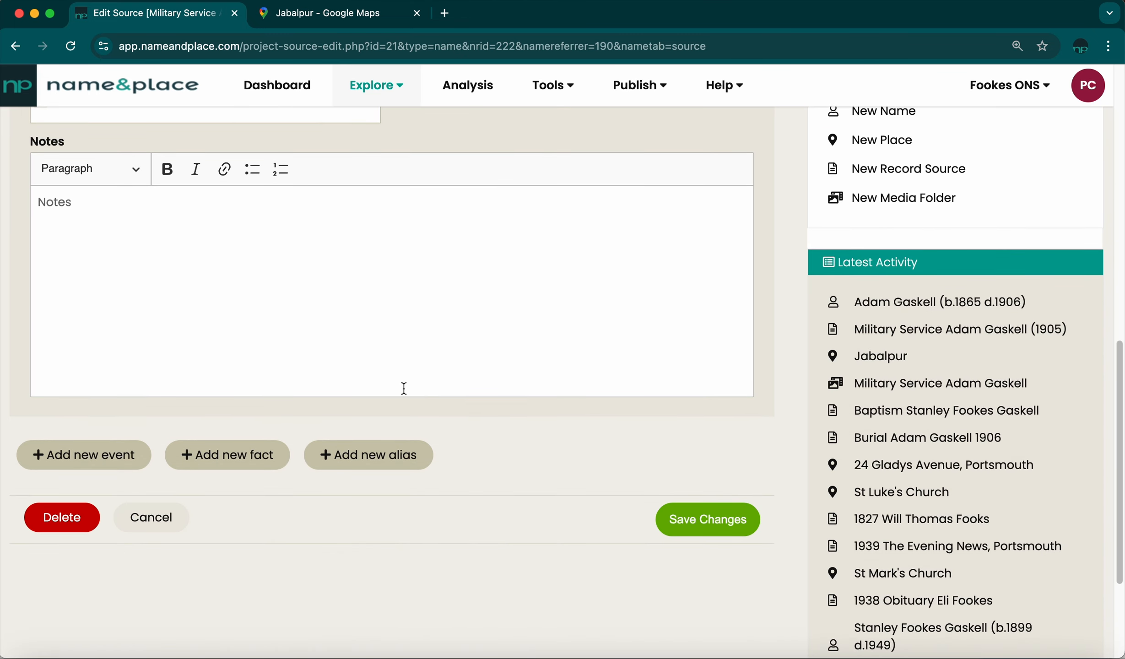
{"action": "left_click", "coordinate": [706, 518]}
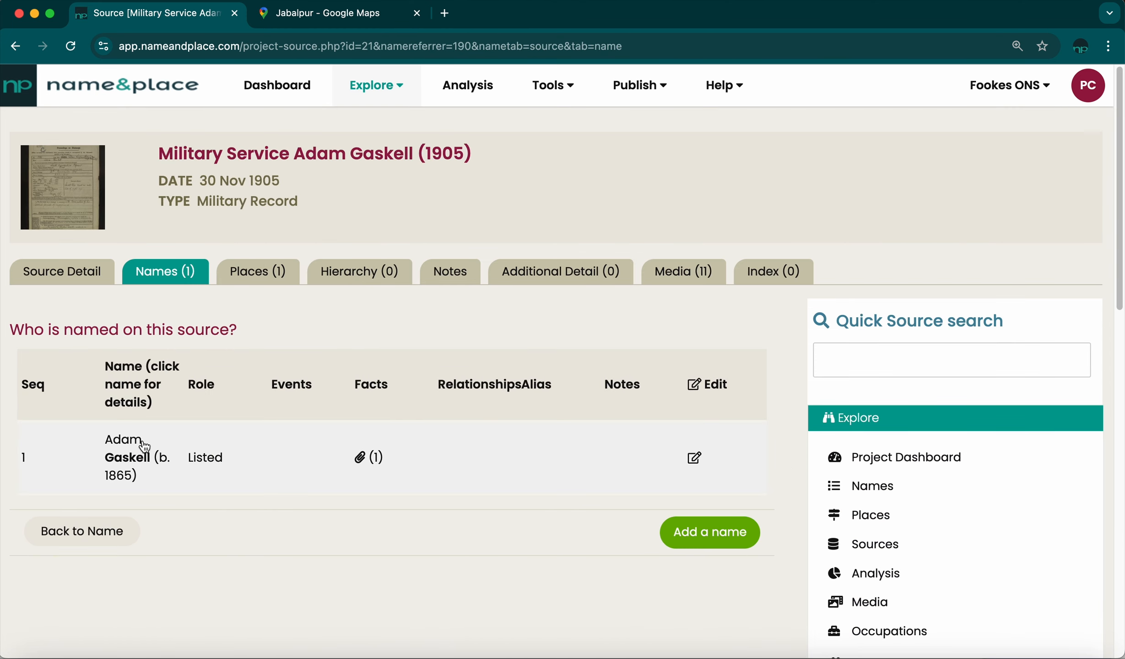
{"action": "left_click", "coordinate": [368, 463]}
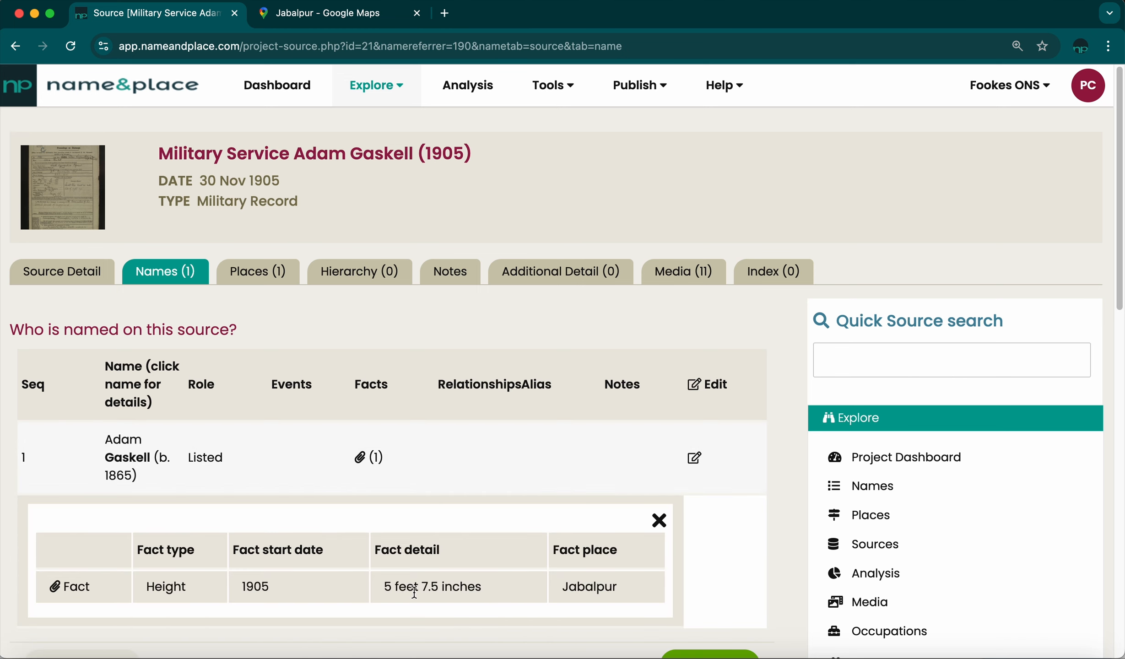
{"action": "scroll", "coordinate": [417, 593], "scroll_direction": "down", "scroll_amount": 1}
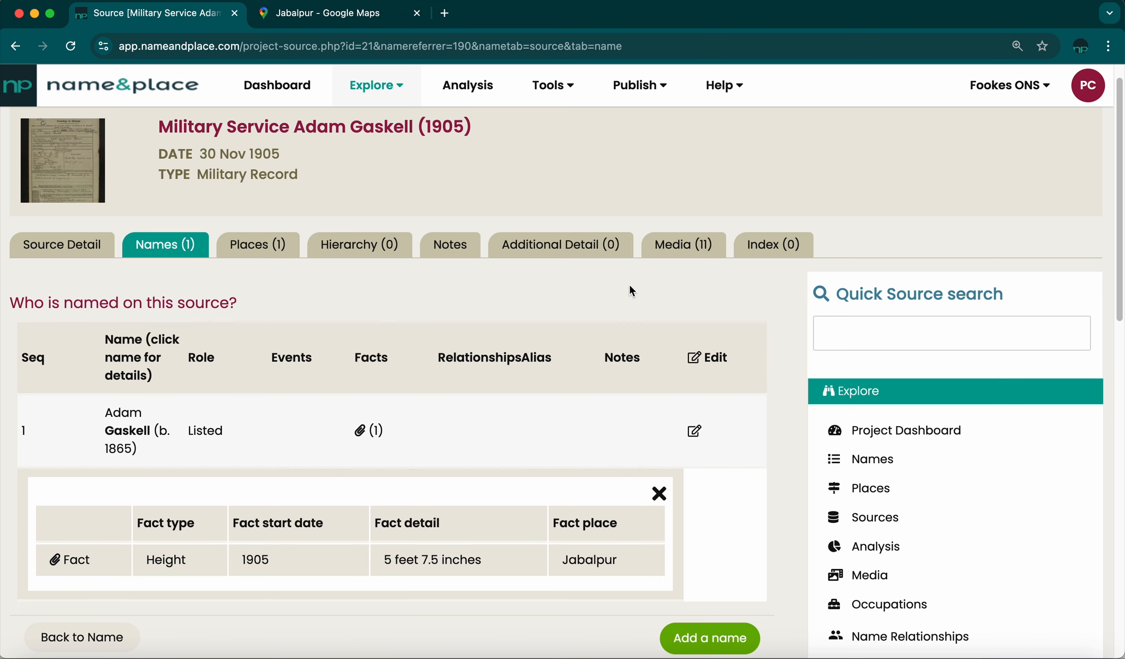
{"action": "scroll", "coordinate": [540, 511], "scroll_direction": "down", "scroll_amount": 1}
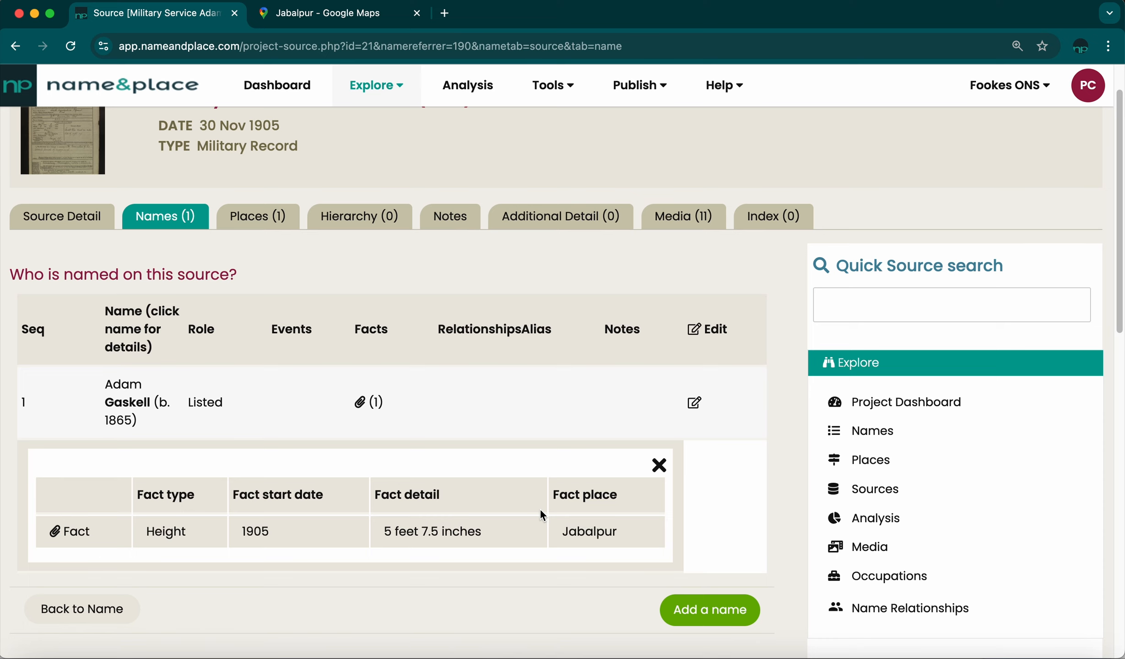
{"action": "scroll", "coordinate": [582, 322], "scroll_direction": "up", "scroll_amount": 1}
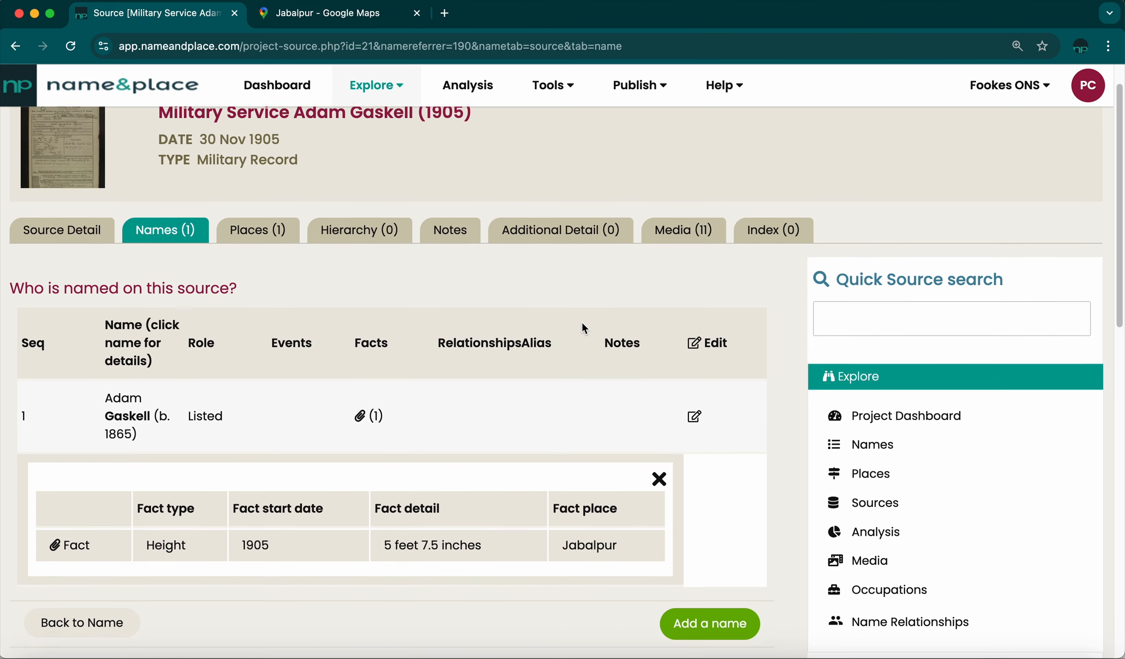
{"action": "scroll", "coordinate": [567, 329], "scroll_direction": "down", "scroll_amount": 1}
{"action": "scroll", "coordinate": [156, 247], "scroll_direction": "up", "scroll_amount": 4}
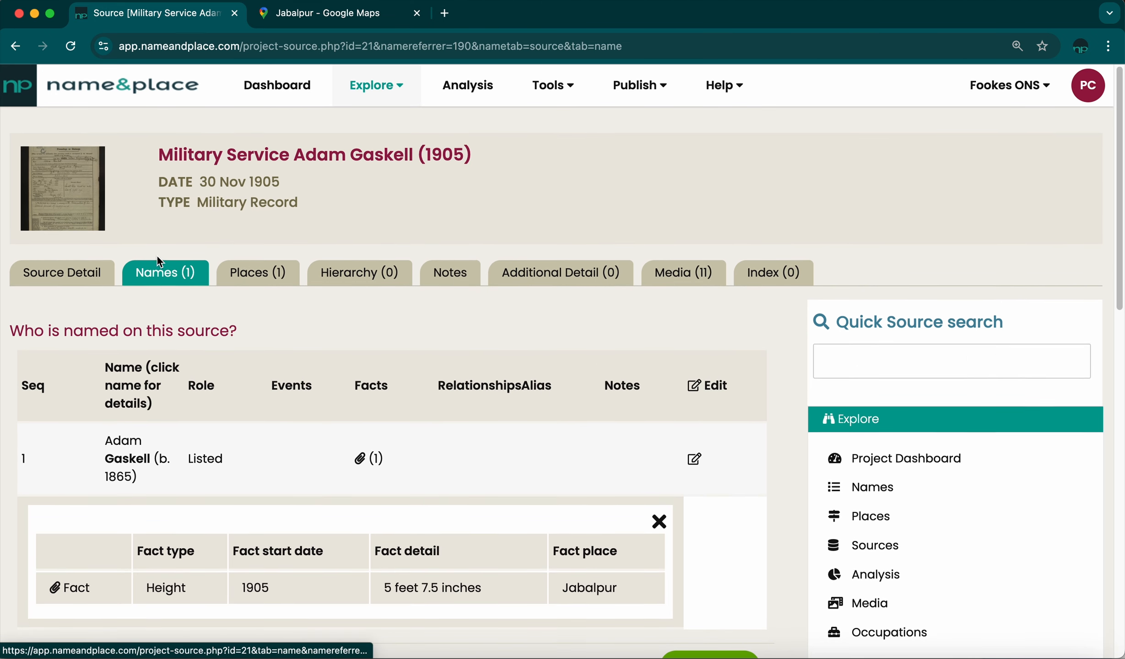
Open the soldier's name entry on the military service source for editing and start adding a new fact
{"action": "left_click", "coordinate": [168, 275]}
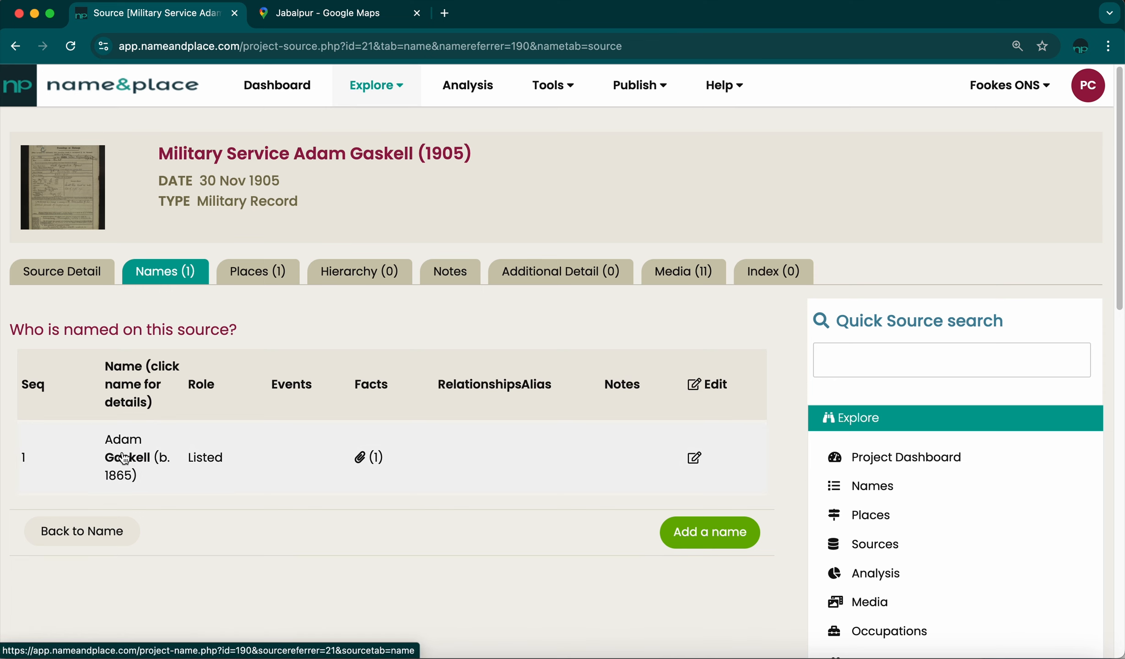
{"action": "left_click", "coordinate": [695, 460]}
{"action": "scroll", "coordinate": [745, 480], "scroll_direction": "down", "scroll_amount": 5}
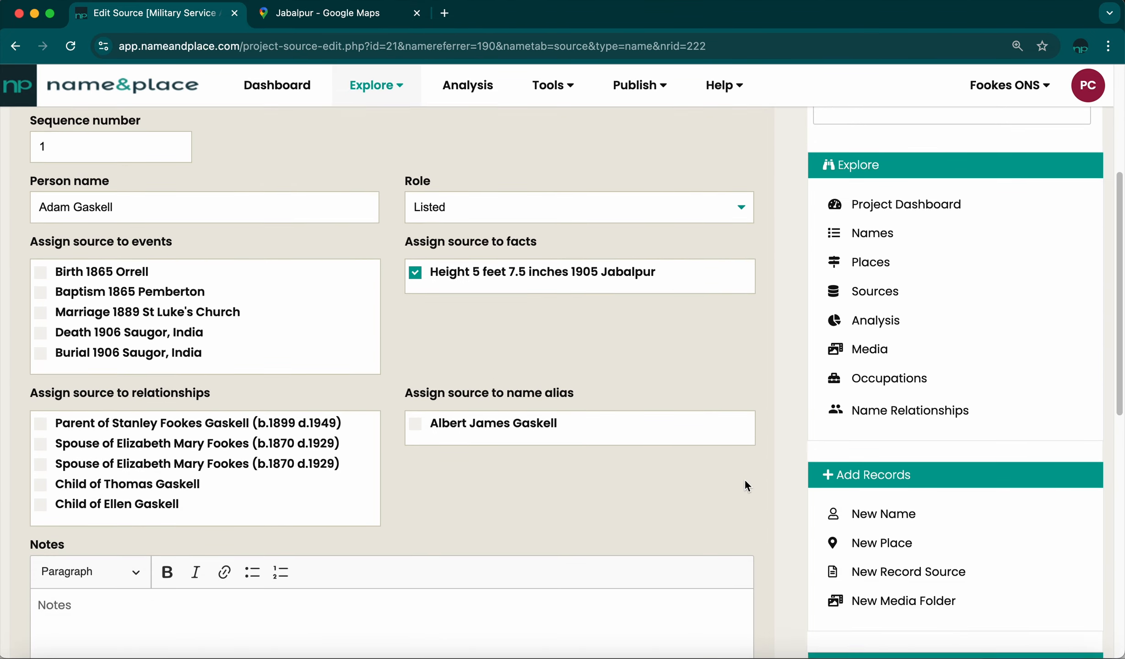
{"action": "scroll", "coordinate": [745, 483], "scroll_direction": "down", "scroll_amount": 8}
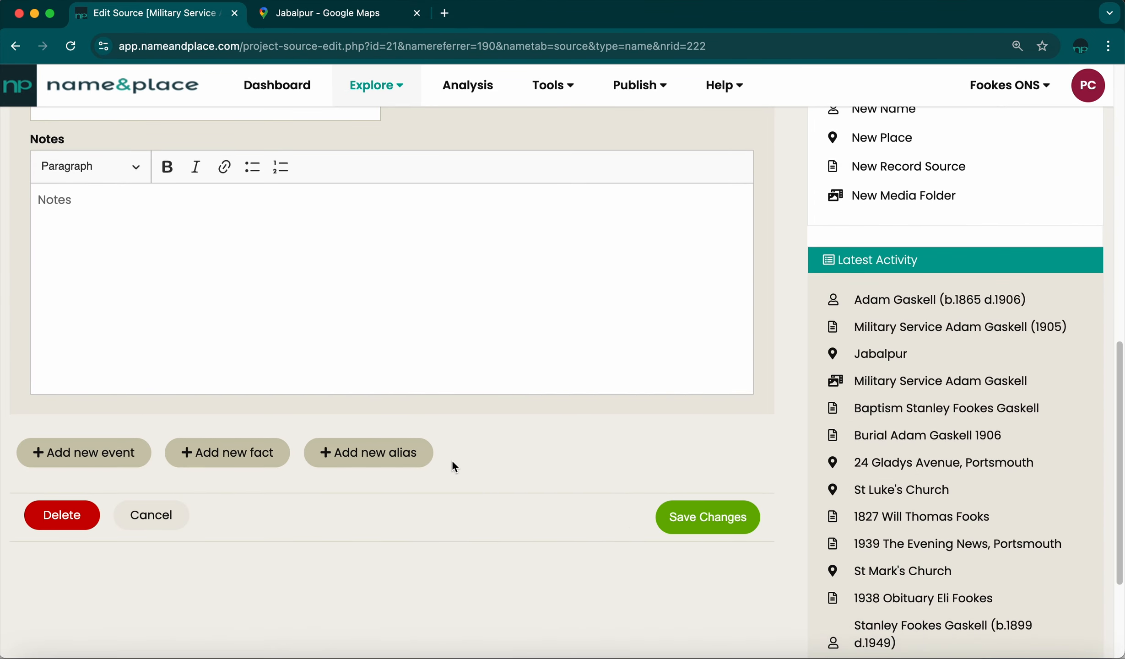
{"action": "left_click", "coordinate": [237, 453]}
{"action": "scroll", "coordinate": [229, 458], "scroll_direction": "down", "scroll_amount": 2}
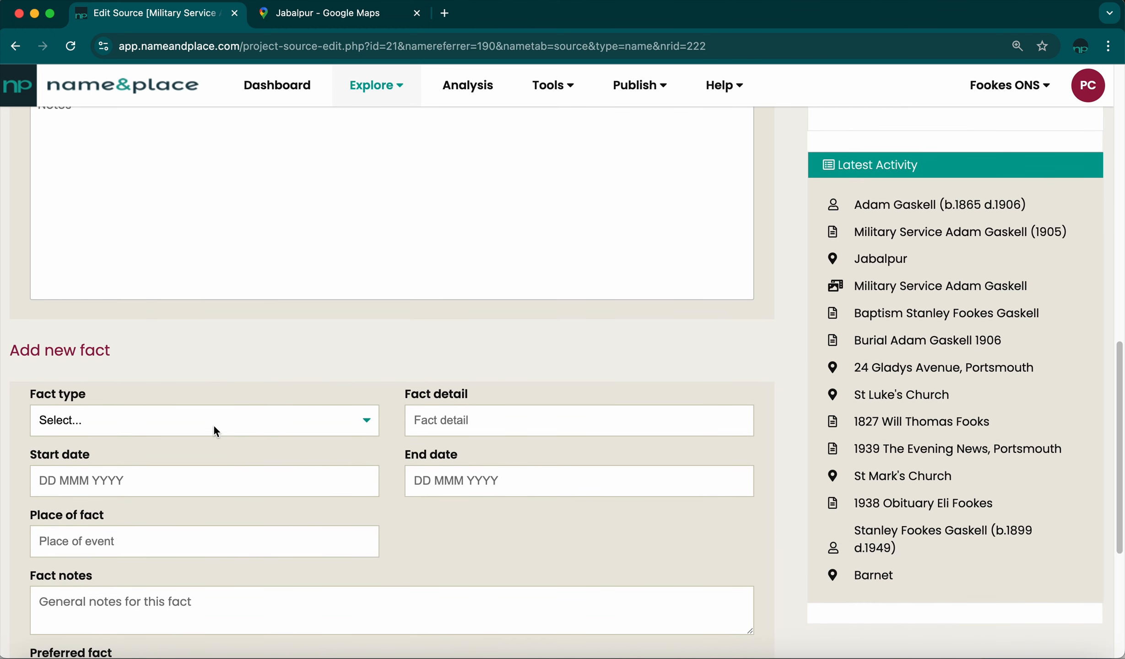
Set the new fact's type to Eye Colour, its detail to Grey and its start date to 30 Nov 1905
{"action": "left_click", "coordinate": [214, 427]}
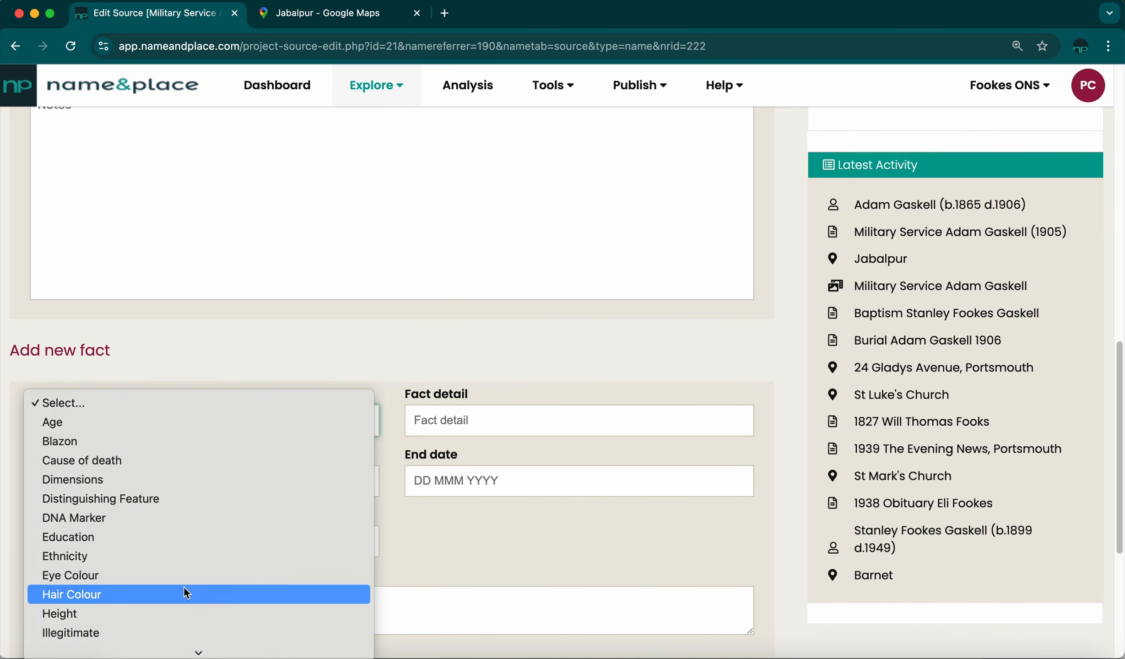
{"action": "left_click", "coordinate": [149, 578]}
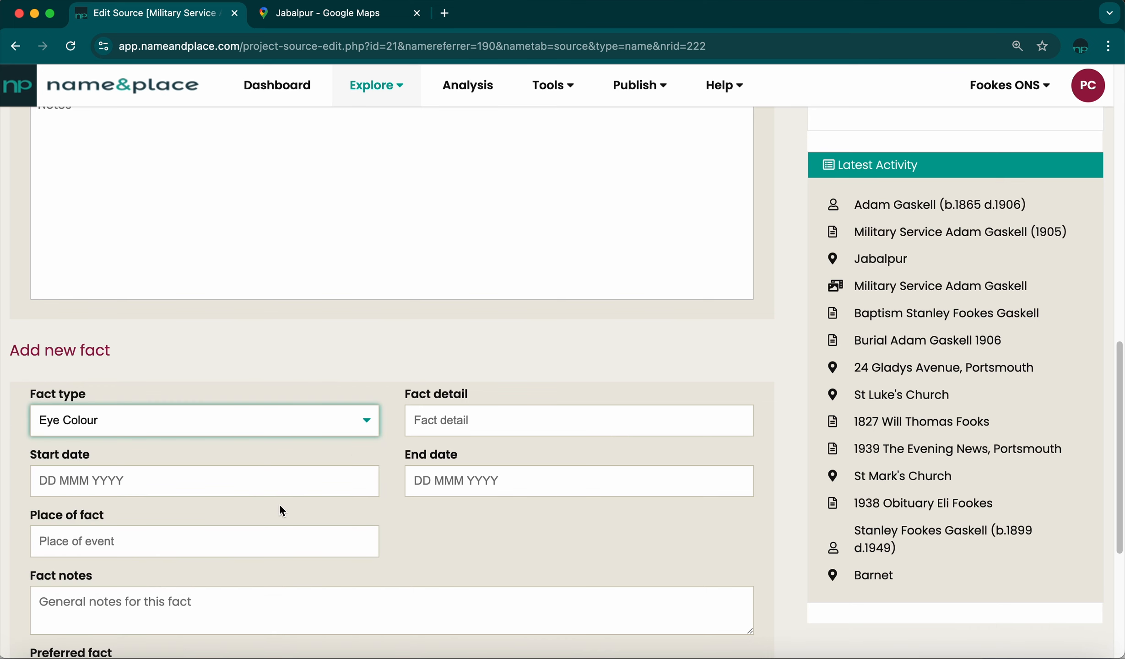
{"action": "left_click", "coordinate": [448, 422]}
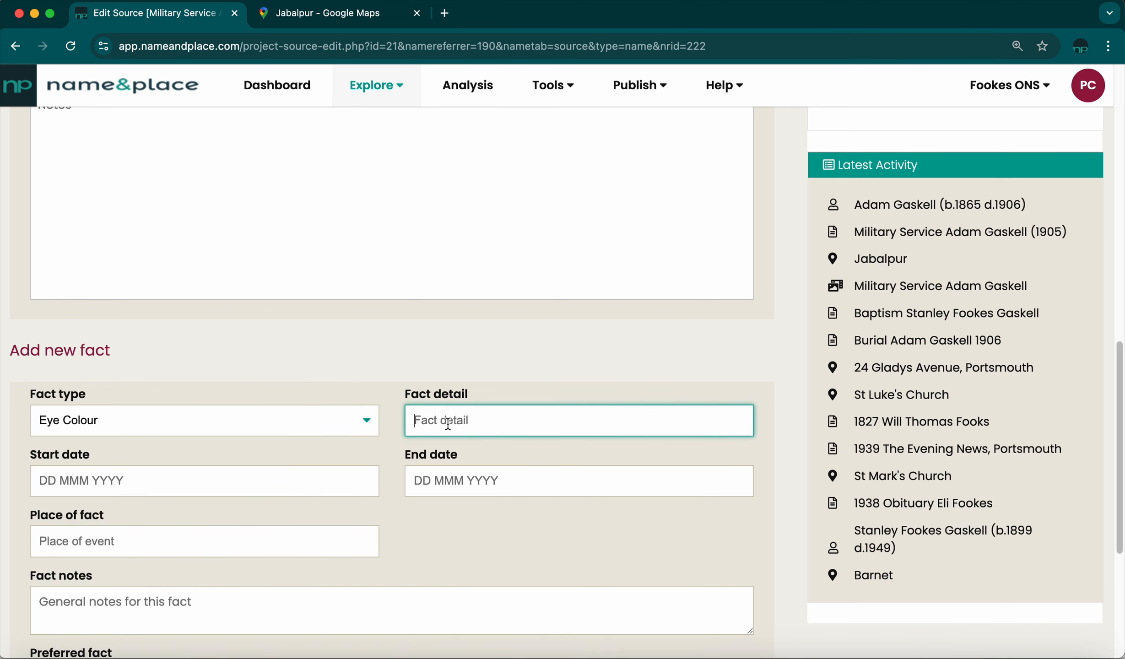
{"action": "type", "text": "Grey"}
{"action": "scroll", "coordinate": [418, 494], "scroll_direction": "down", "scroll_amount": 1}
{"action": "scroll", "coordinate": [418, 493], "scroll_direction": "down", "scroll_amount": 1}
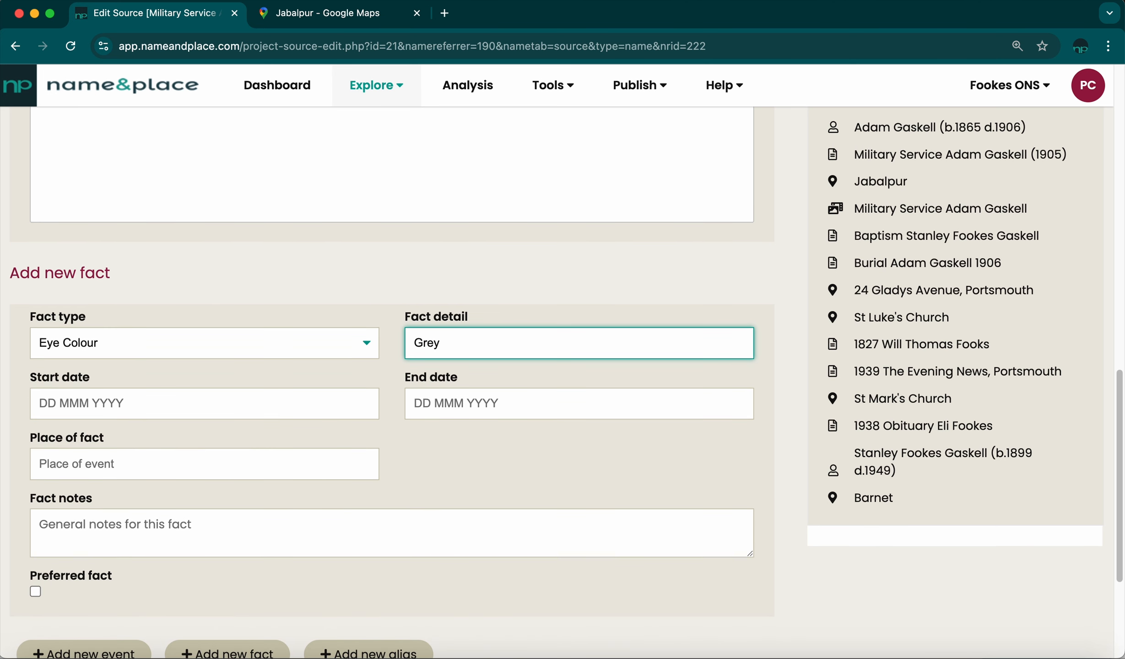
{"action": "left_click", "coordinate": [104, 405]}
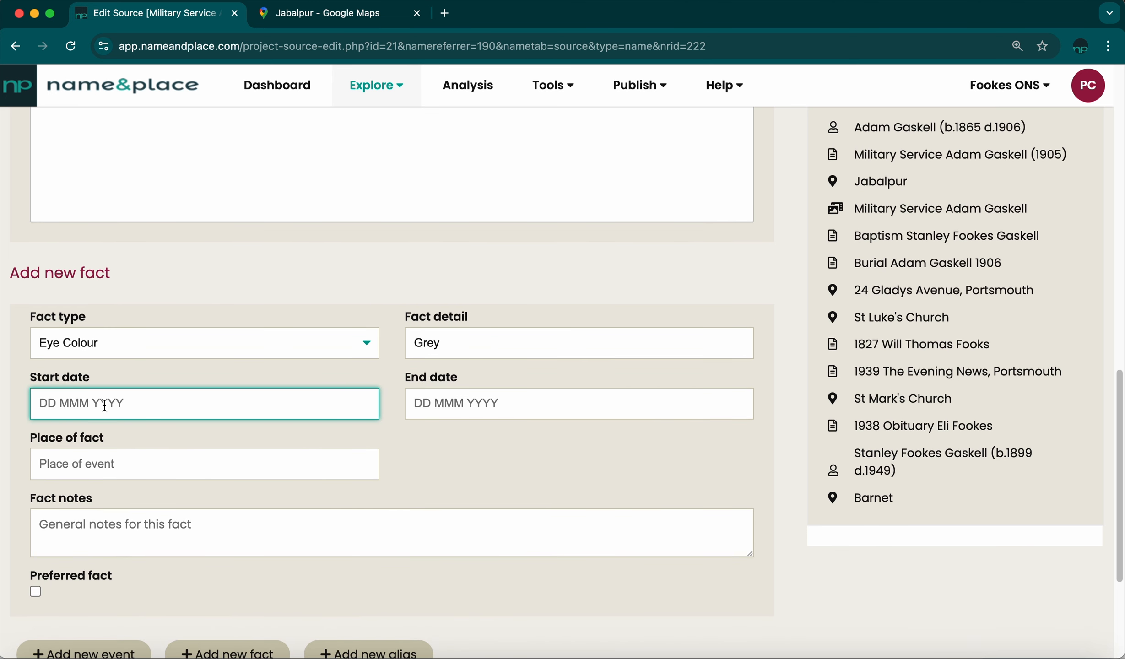
{"action": "type", "text": "30 Nov 1905"}
{"action": "key", "text": "Tab"}
Set the eye colour fact's place to the existing place Jabalpur and save the changes
{"action": "left_click", "coordinate": [74, 467]}
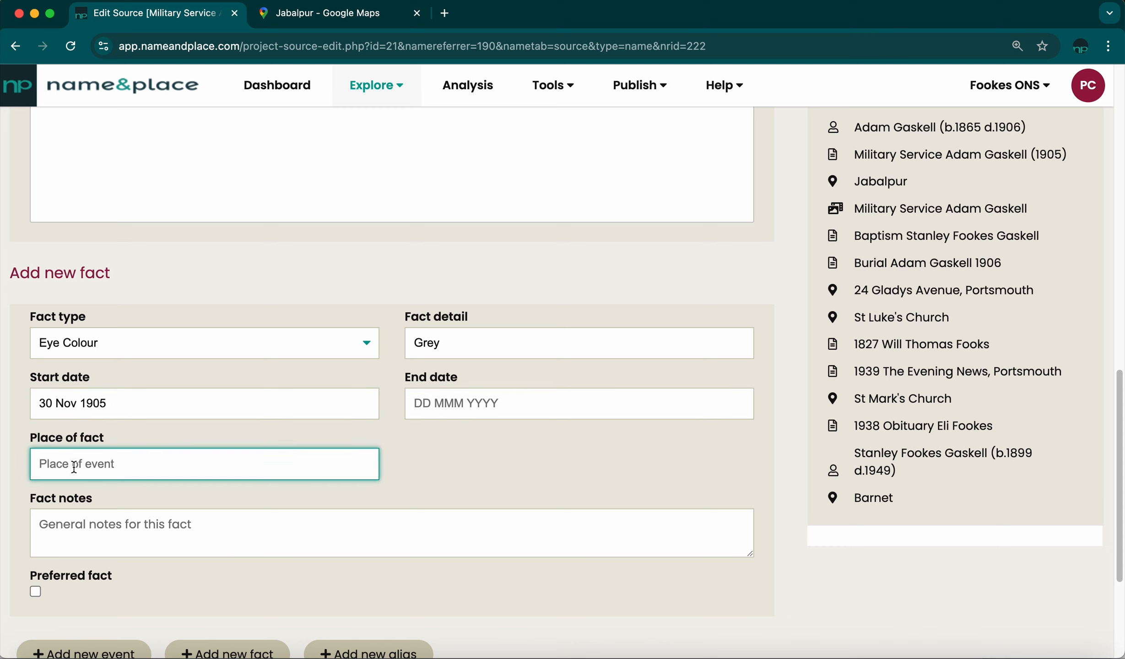
{"action": "type", "text": "Jab"}
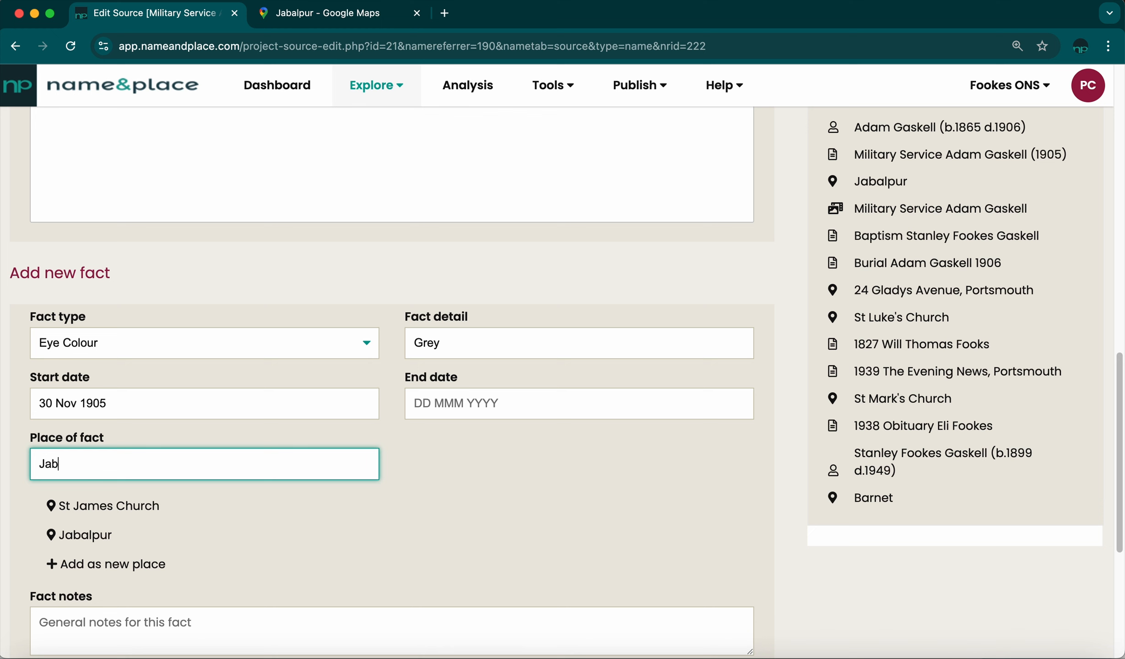
{"action": "left_click", "coordinate": [80, 506]}
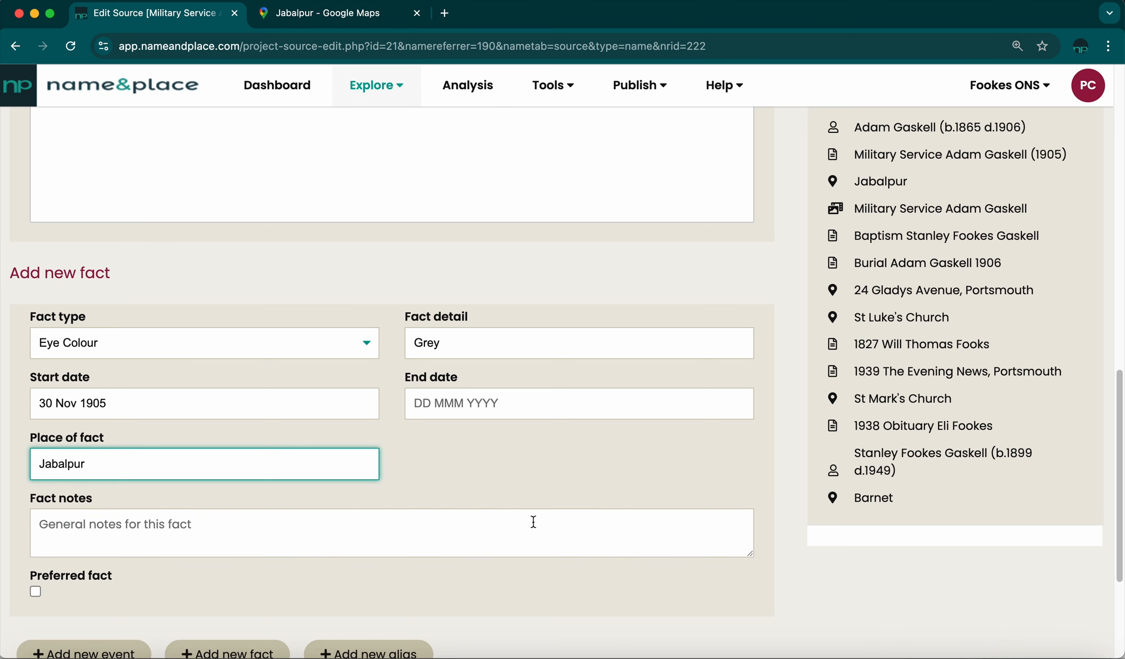
{"action": "left_click", "coordinate": [536, 483]}
{"action": "scroll", "coordinate": [536, 483], "scroll_direction": "down", "scroll_amount": 5}
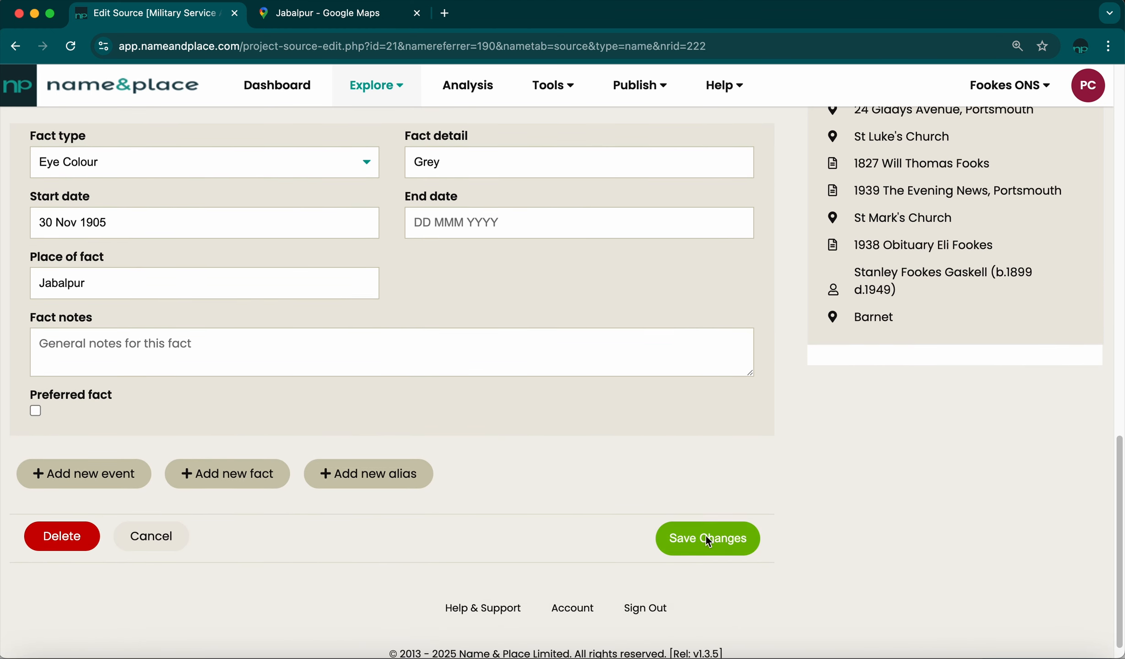
{"action": "left_click", "coordinate": [709, 540]}
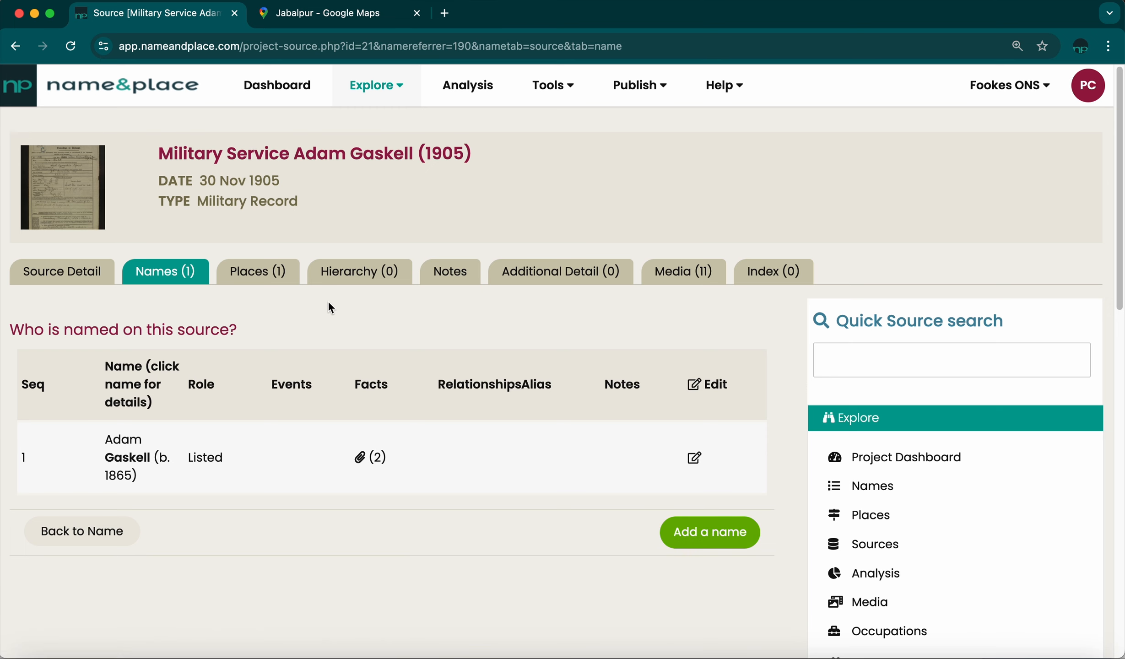
Expand the soldier's linked facts on the source and review the Eye Colour and Height facts in his own name record
{"action": "left_click", "coordinate": [370, 460]}
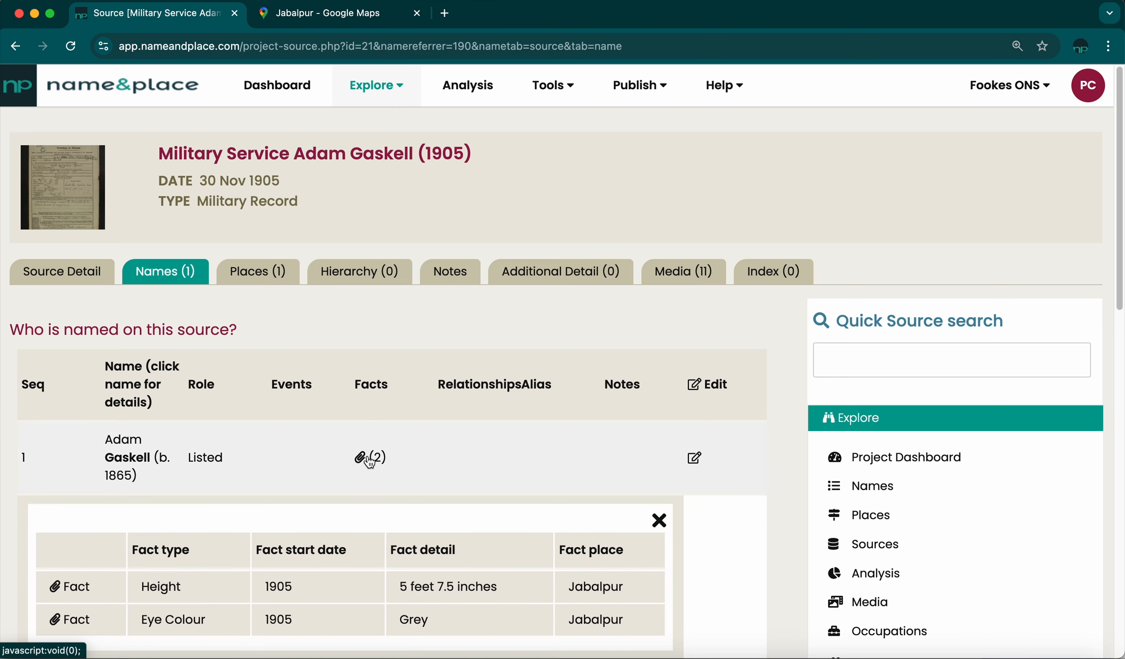
{"action": "scroll", "coordinate": [369, 460], "scroll_direction": "down", "scroll_amount": 2}
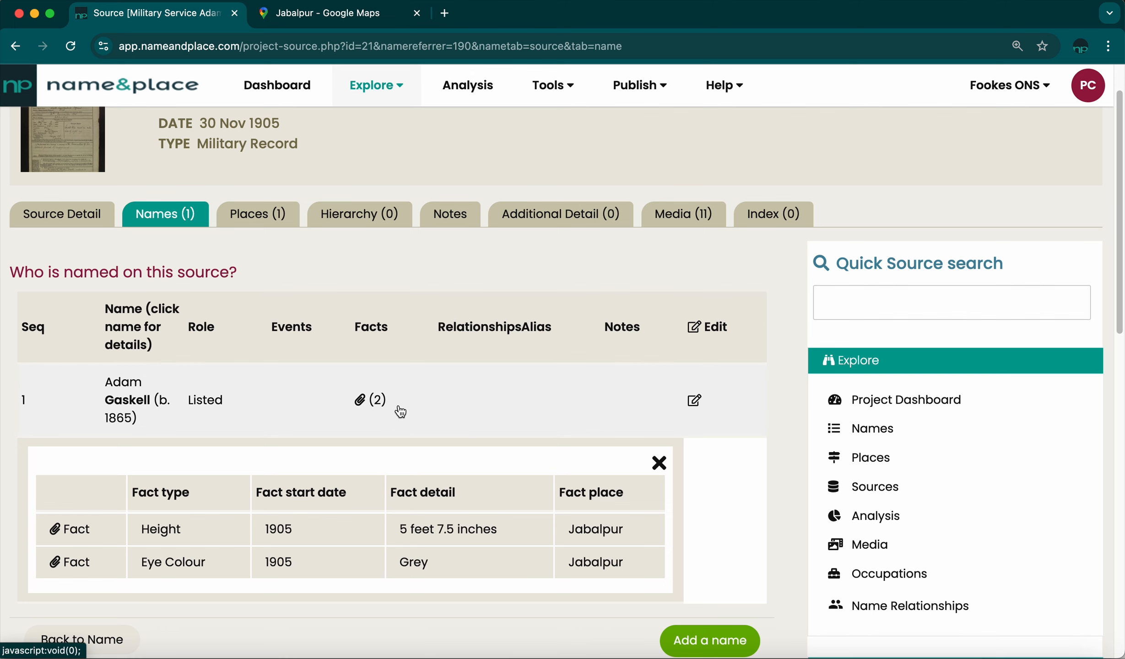
{"action": "left_click", "coordinate": [118, 404]}
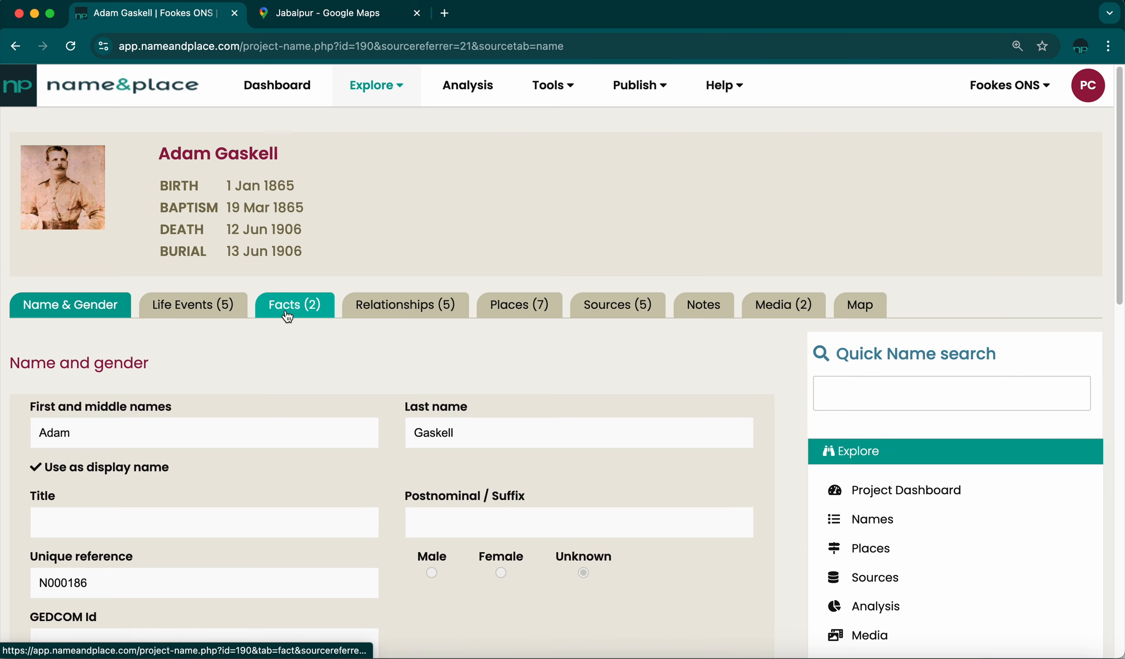
{"action": "left_click", "coordinate": [302, 311]}
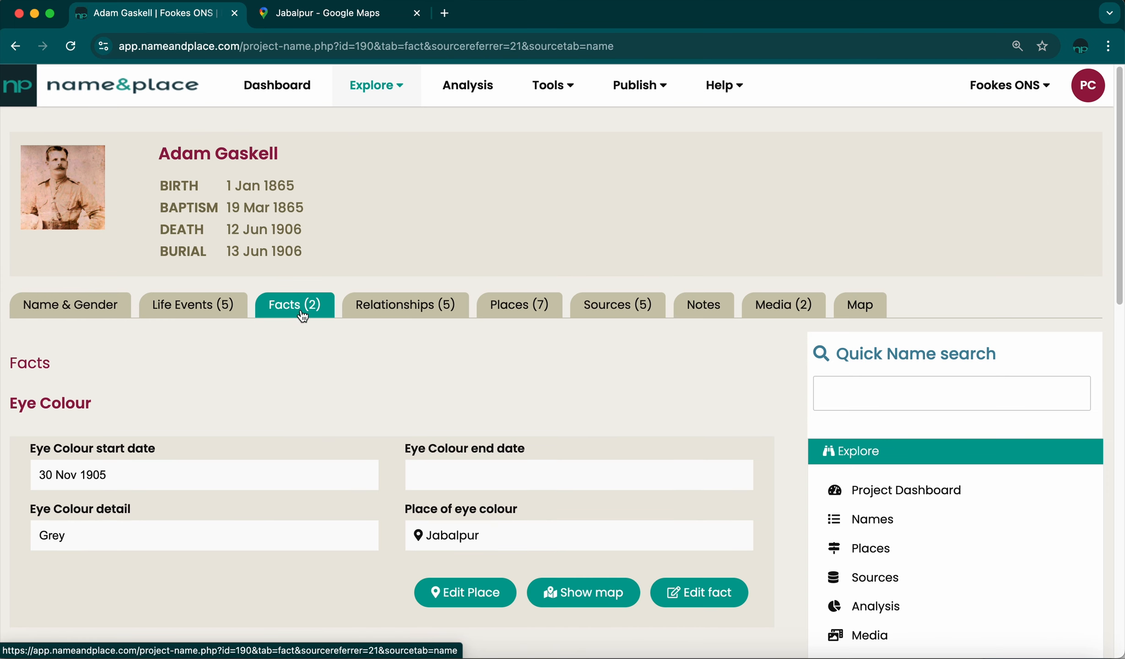
{"action": "scroll", "coordinate": [288, 414], "scroll_direction": "down", "scroll_amount": 5}
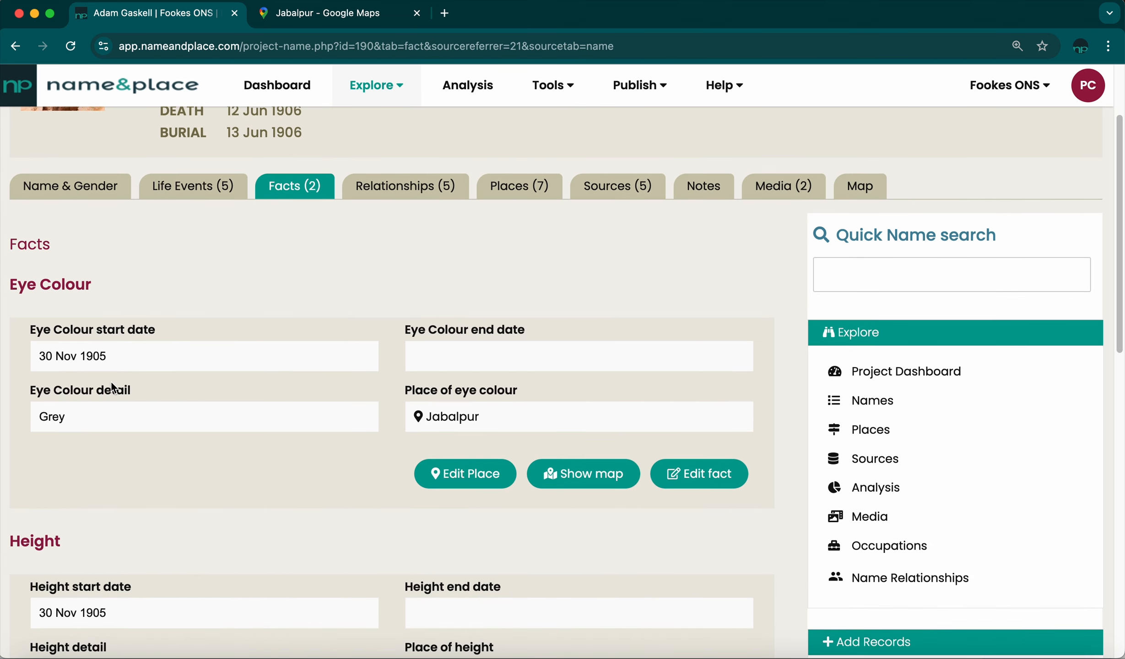
{"action": "scroll", "coordinate": [113, 469], "scroll_direction": "down", "scroll_amount": 2}
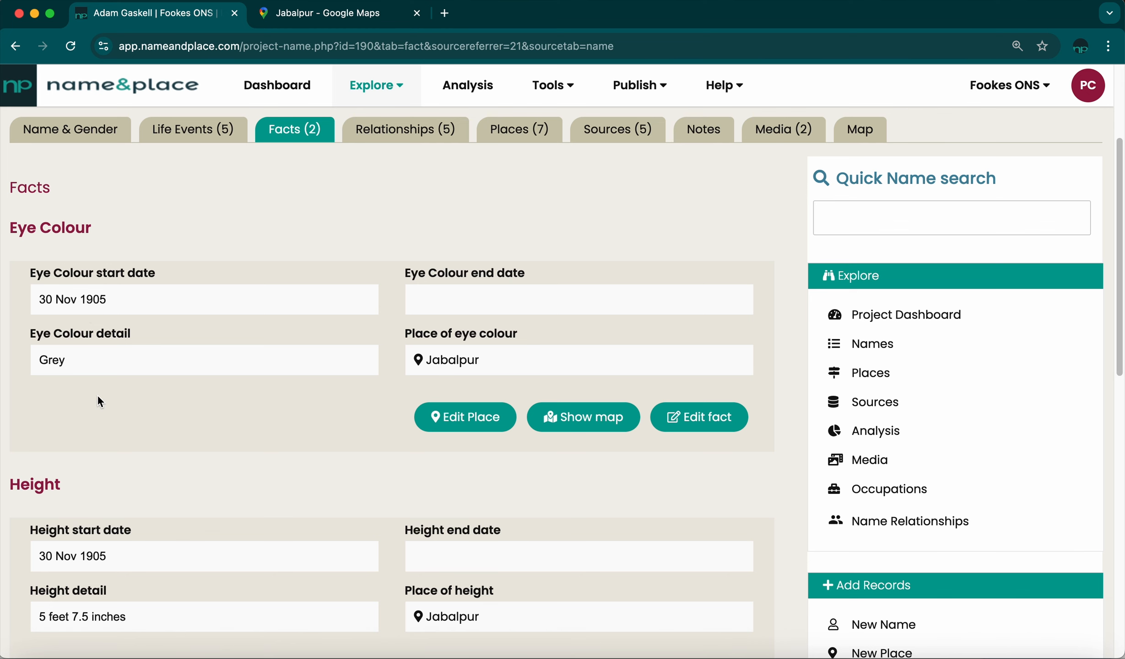
{"action": "scroll", "coordinate": [99, 401], "scroll_direction": "down", "scroll_amount": 3}
{"action": "scroll", "coordinate": [99, 401], "scroll_direction": "up", "scroll_amount": 8}
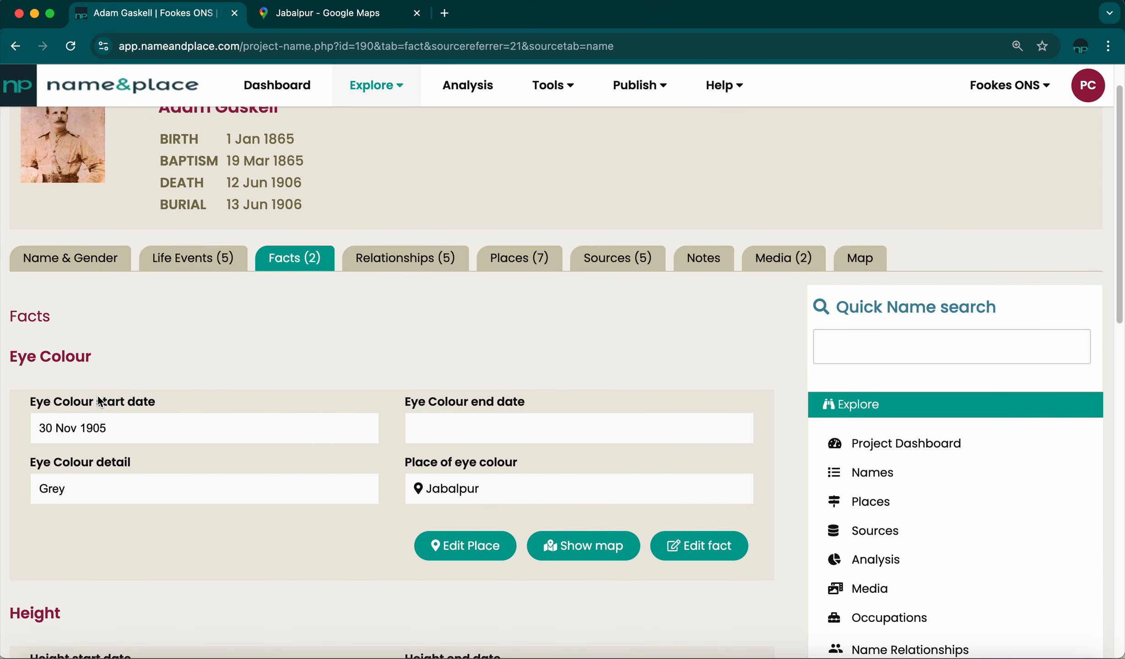
{"action": "scroll", "coordinate": [101, 401], "scroll_direction": "up", "scroll_amount": 1}
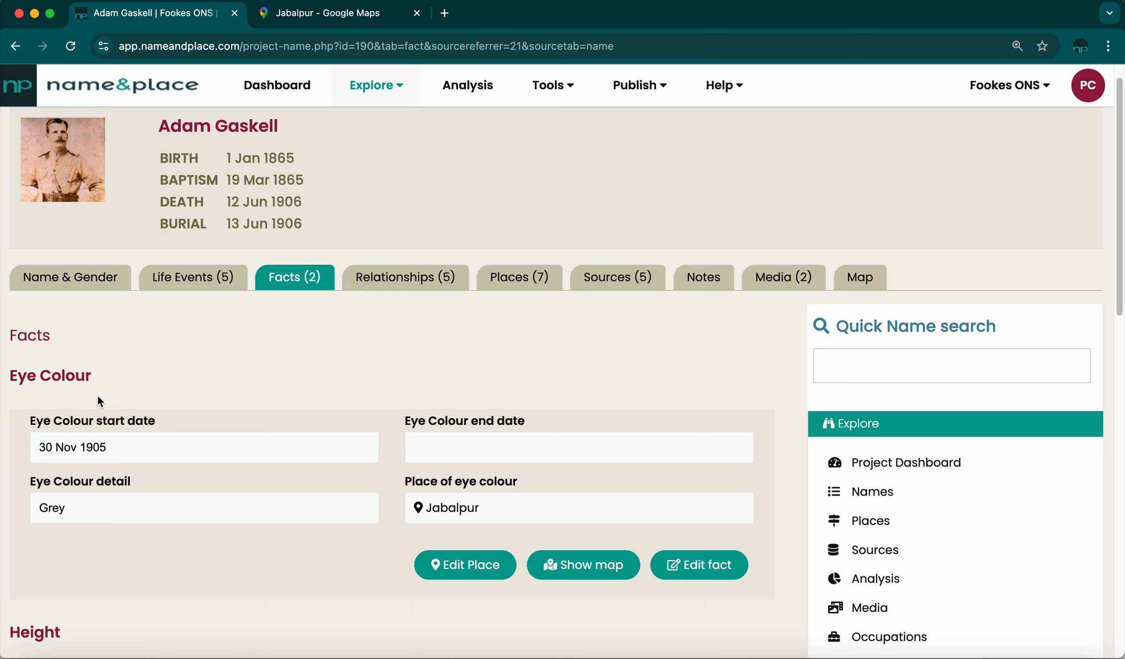